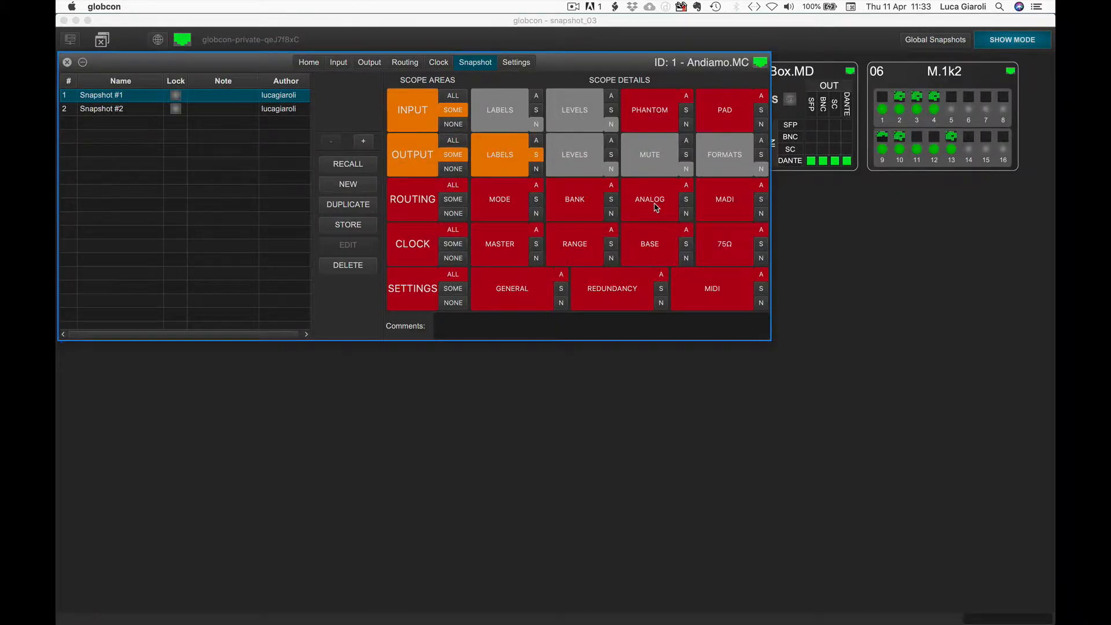
# Open the analog routing scope of Snapshot #1 for editing and reposition the scope panel and the device window
pyautogui.click(654, 207)
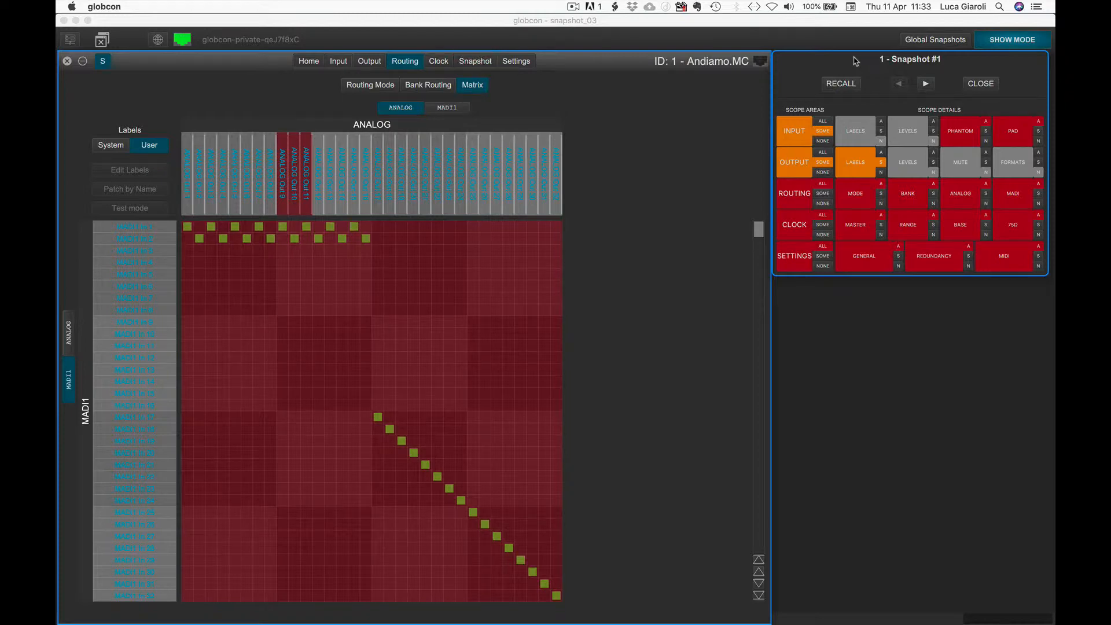
pyautogui.moveTo(855, 60); pyautogui.dragTo(795, 208)
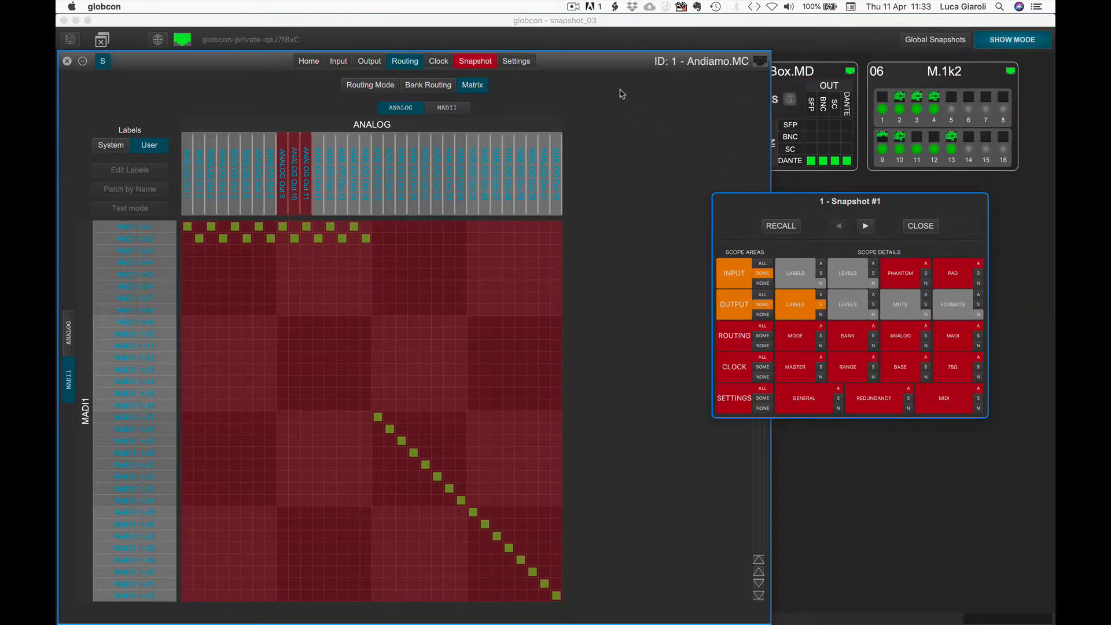
pyautogui.moveTo(610, 66)
pyautogui.mouseDown()
pyautogui.moveTo(703, 64)
pyautogui.moveTo(695, 49)
pyautogui.moveTo(638, 49)
pyautogui.moveTo(623, 96)
pyautogui.moveTo(680, 115)
pyautogui.moveTo(709, 81)
pyautogui.moveTo(703, 63)
pyautogui.moveTo(609, 48)
pyautogui.mouseUp()
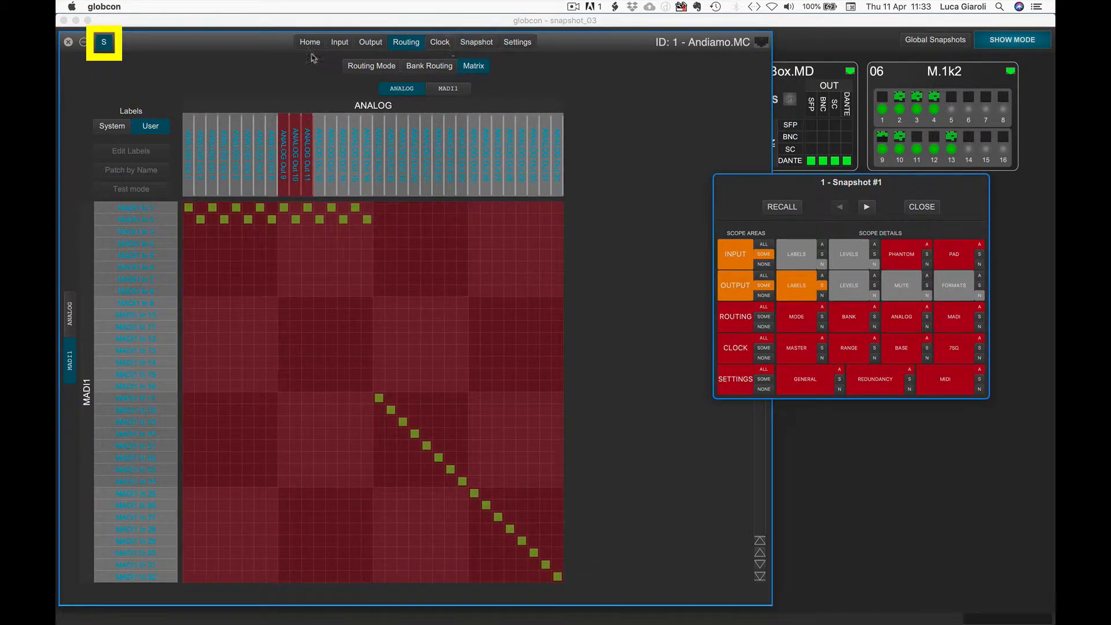
# Hide and redisplay the Snapshot #1 scope panel several times, leaving it shown beside the routing matrix
pyautogui.click(103, 44)
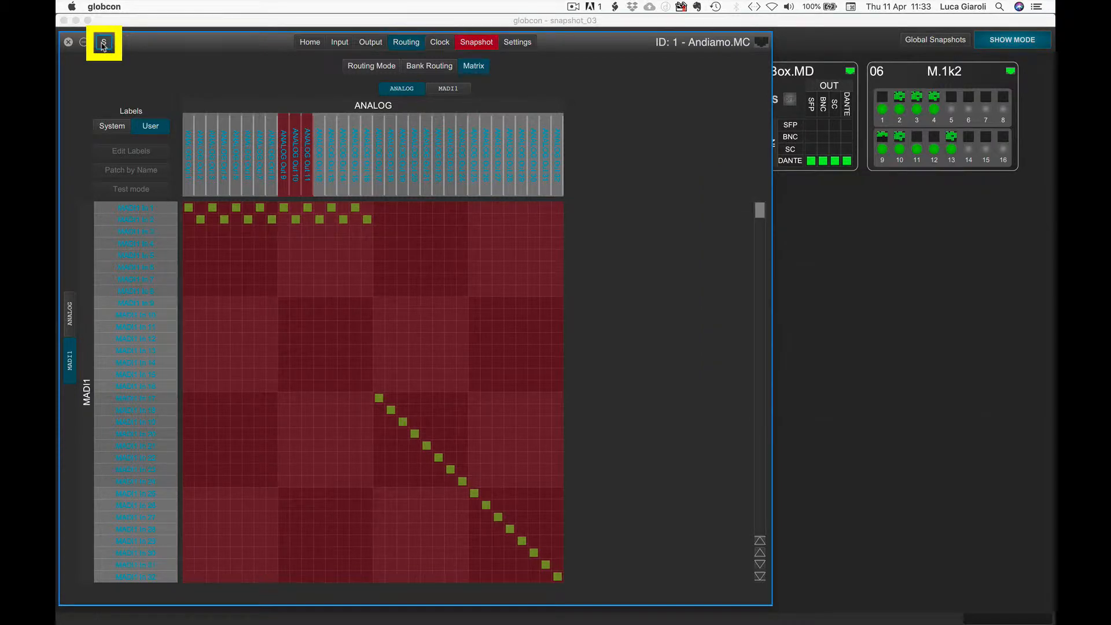
pyautogui.click(103, 44)
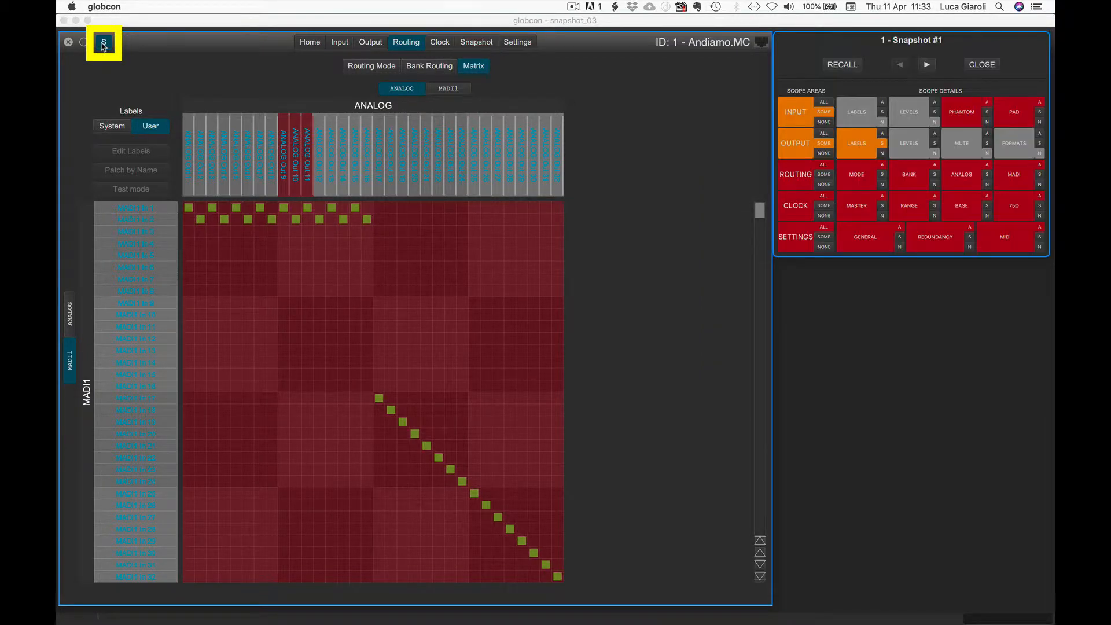
pyautogui.click(103, 43)
pyautogui.click(103, 44)
pyautogui.click(103, 44)
pyautogui.click(103, 44)
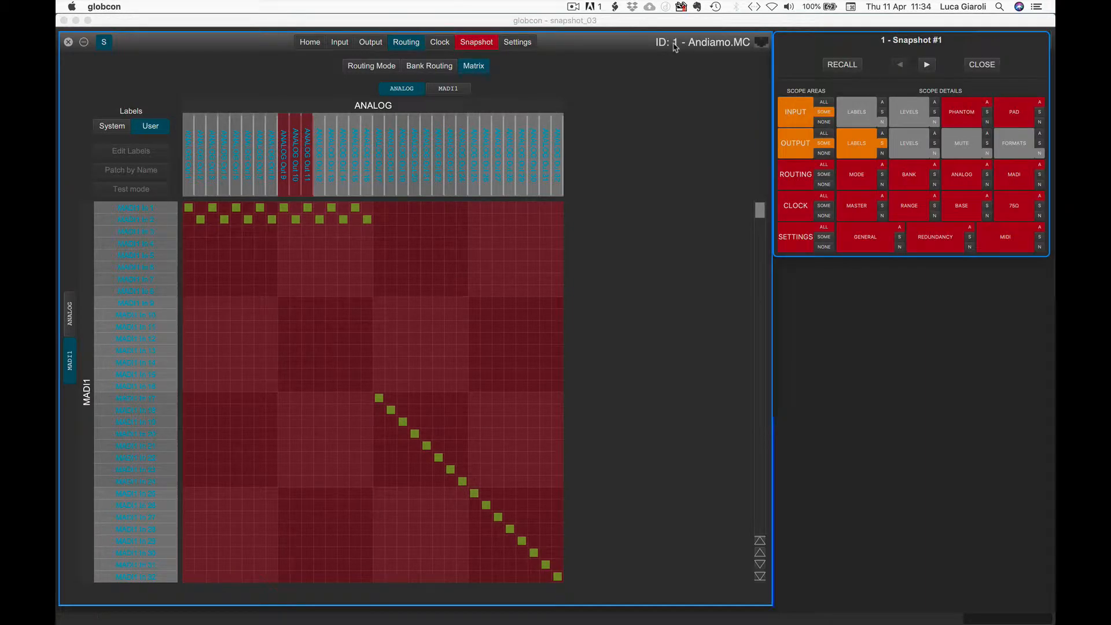
# Return to the device overview and reopen the Andiamo.MC scope editing window
pyautogui.click(837, 292)
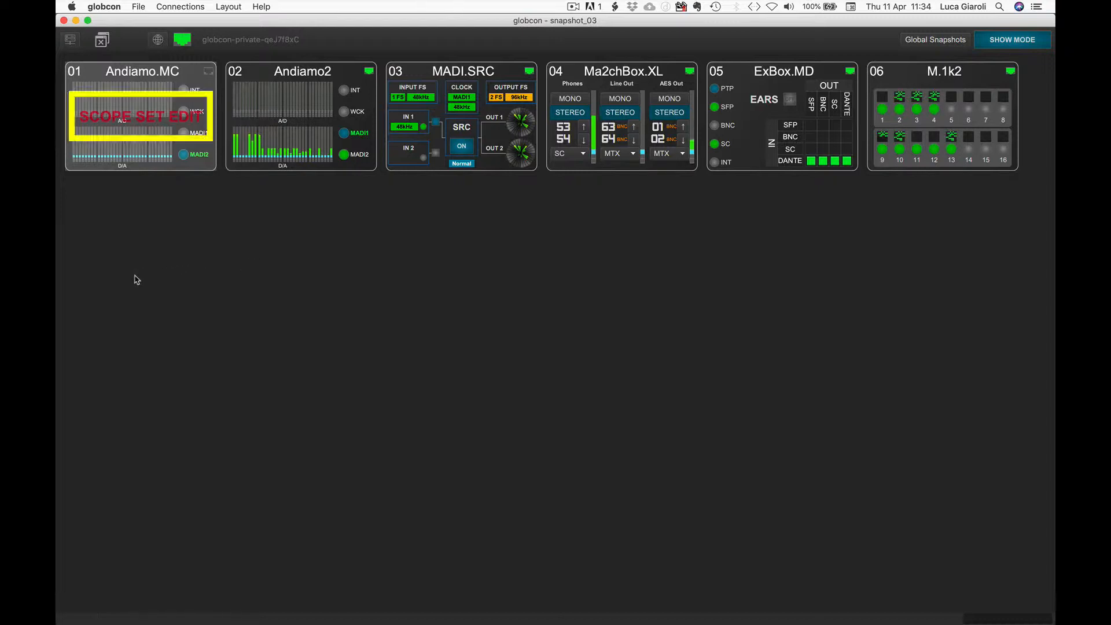
pyautogui.doubleClick(122, 132)
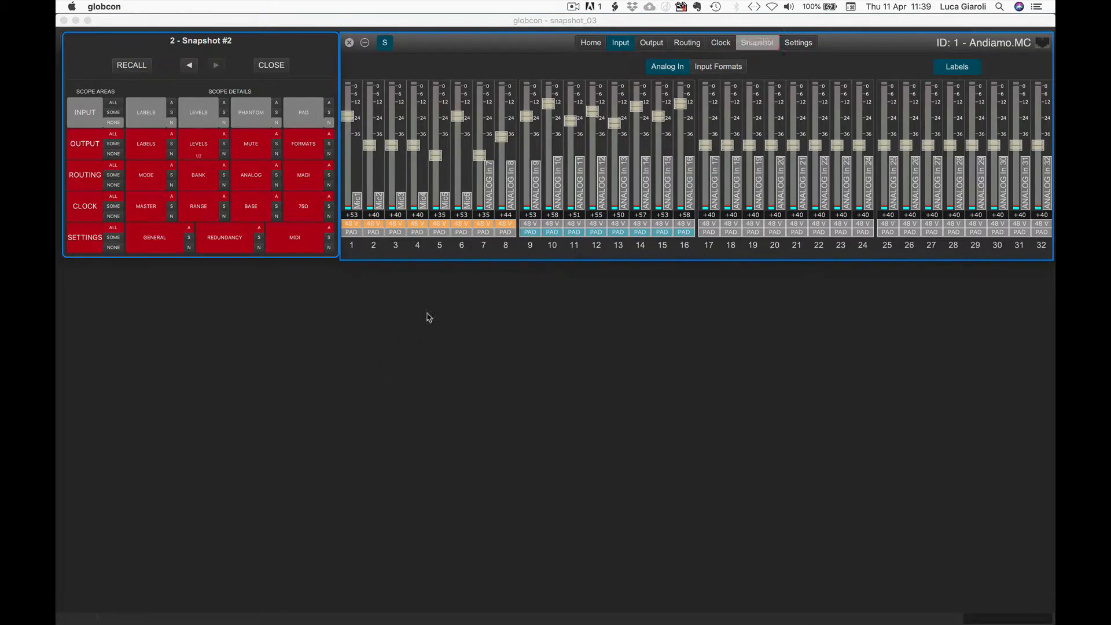
# Toggle the PAD, 48 V phantom, label and level of input channel 5 in and out of the Snapshot #2 scope
pyautogui.click(440, 232)
pyautogui.click(441, 233)
pyautogui.click(442, 224)
pyautogui.click(442, 224)
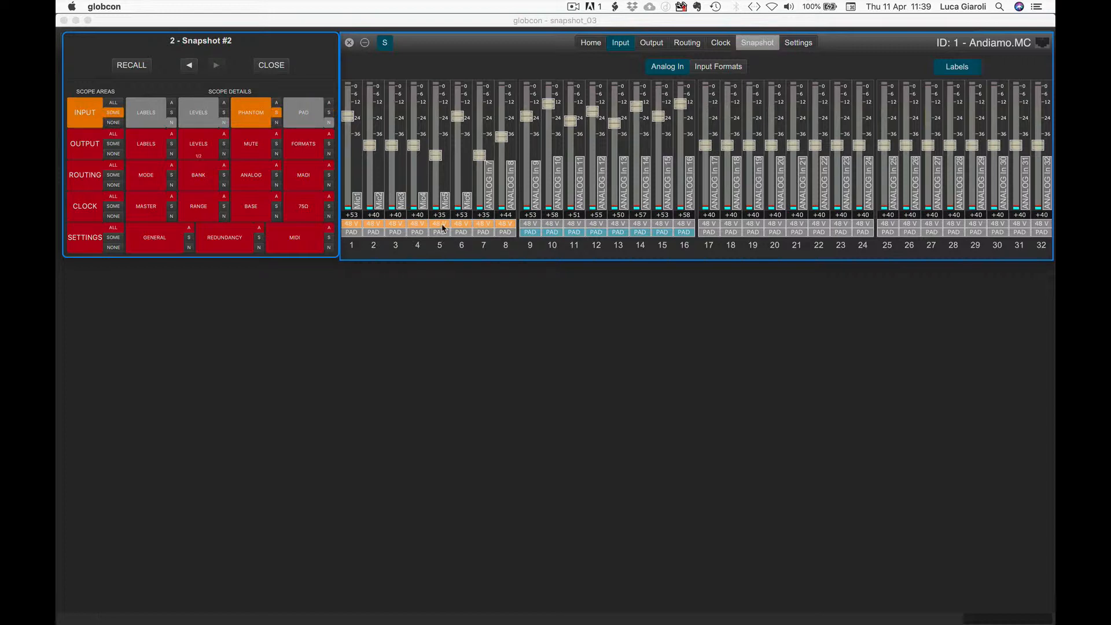
pyautogui.click(447, 206)
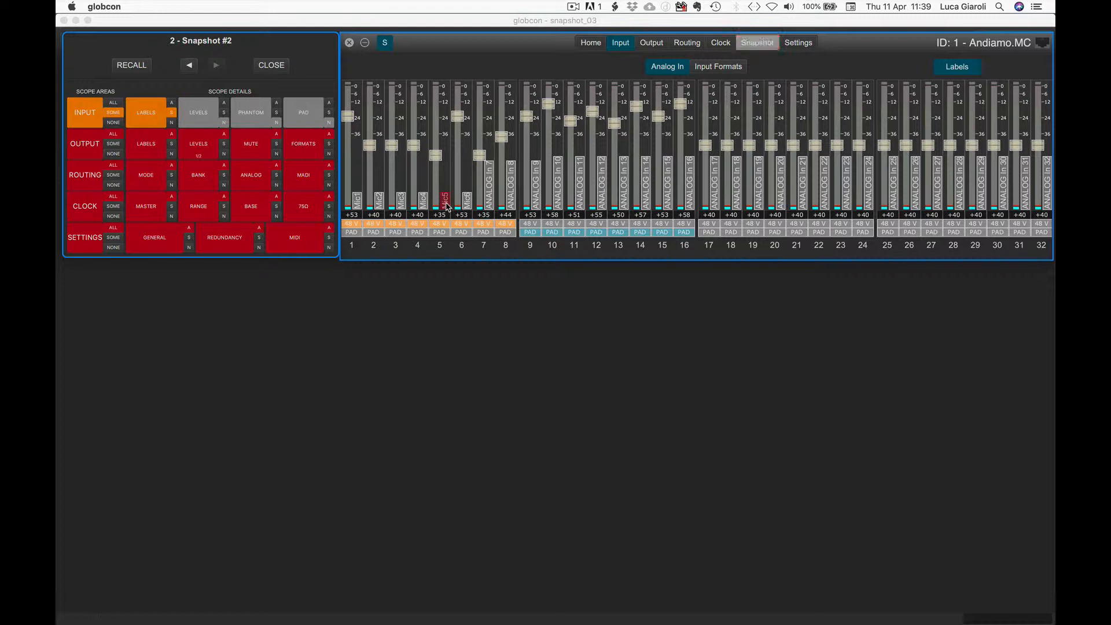
pyautogui.click(436, 157)
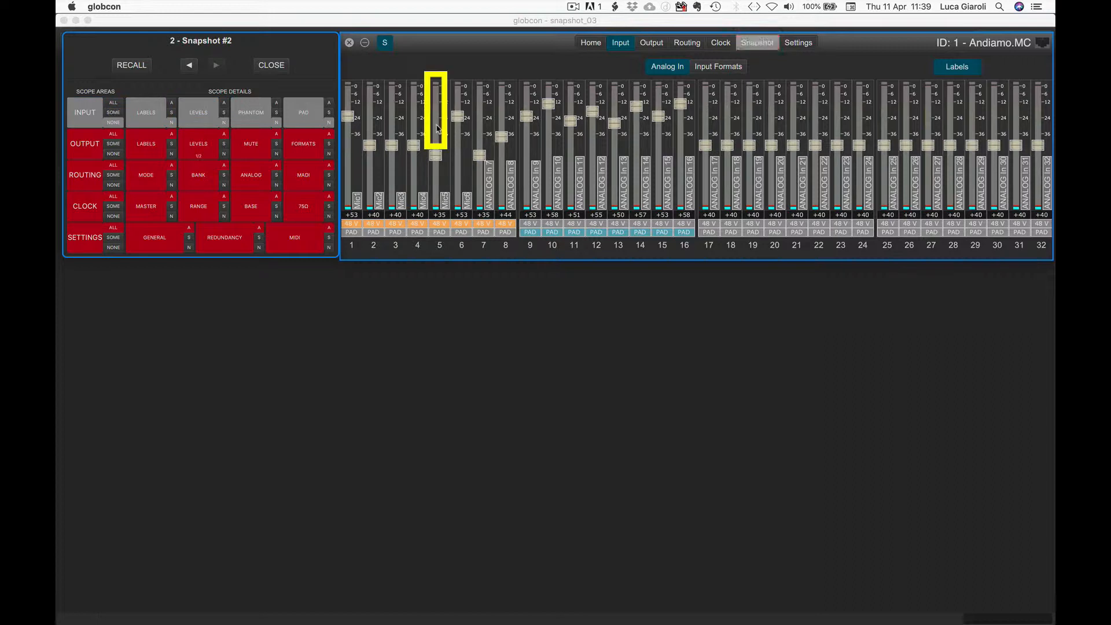
# Include and exclude all parameters of input channel 5 at once in the Snapshot #2 scope, twice
pyautogui.click(437, 129)
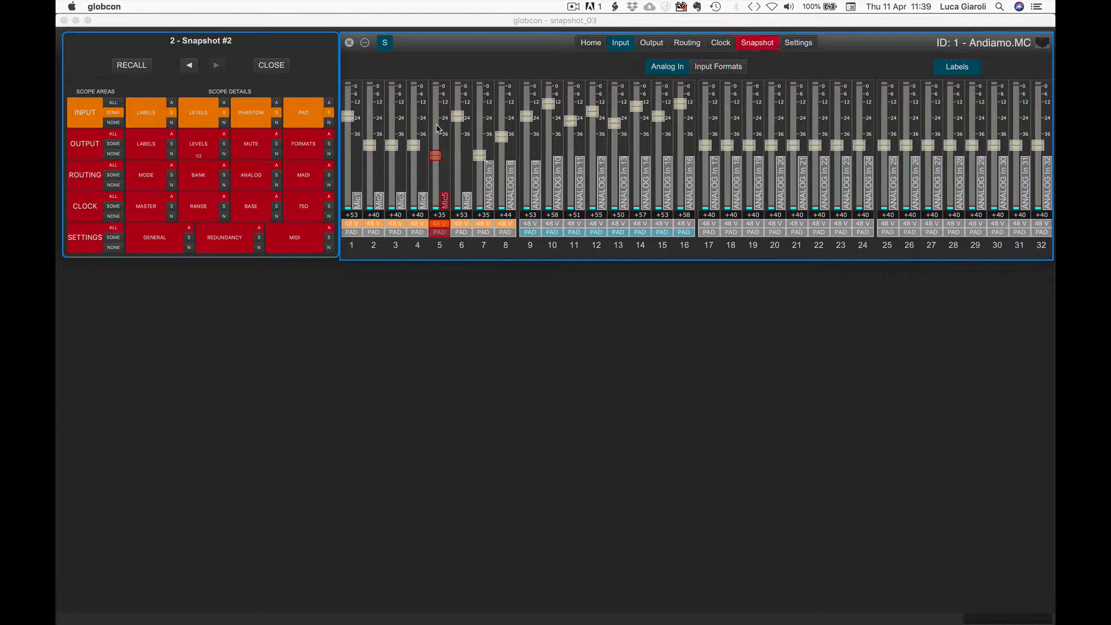
pyautogui.click(437, 128)
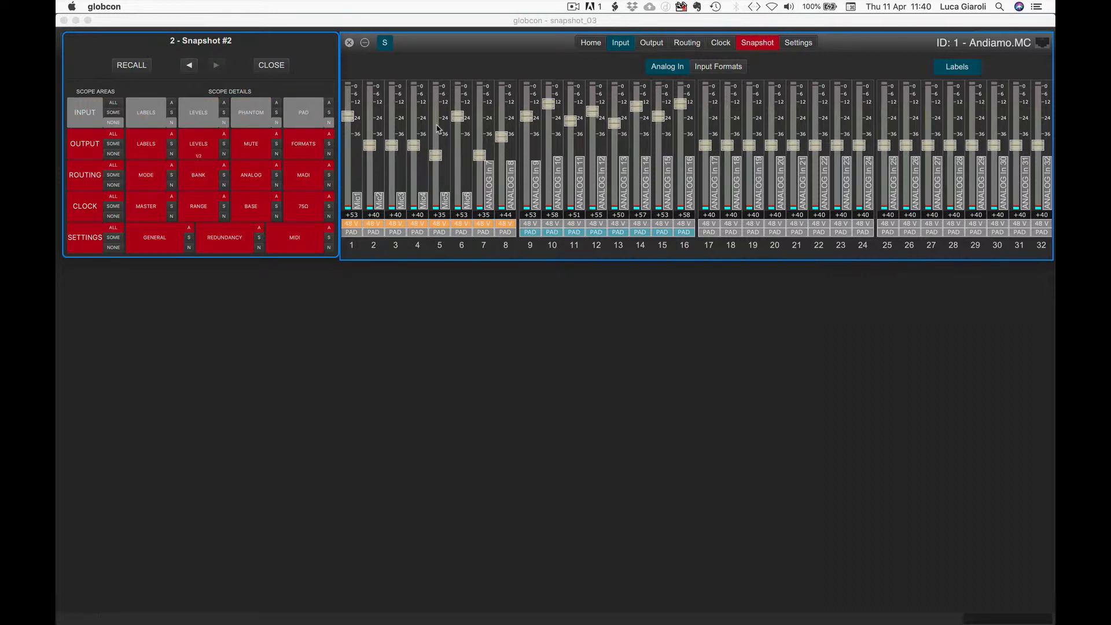
pyautogui.click(438, 128)
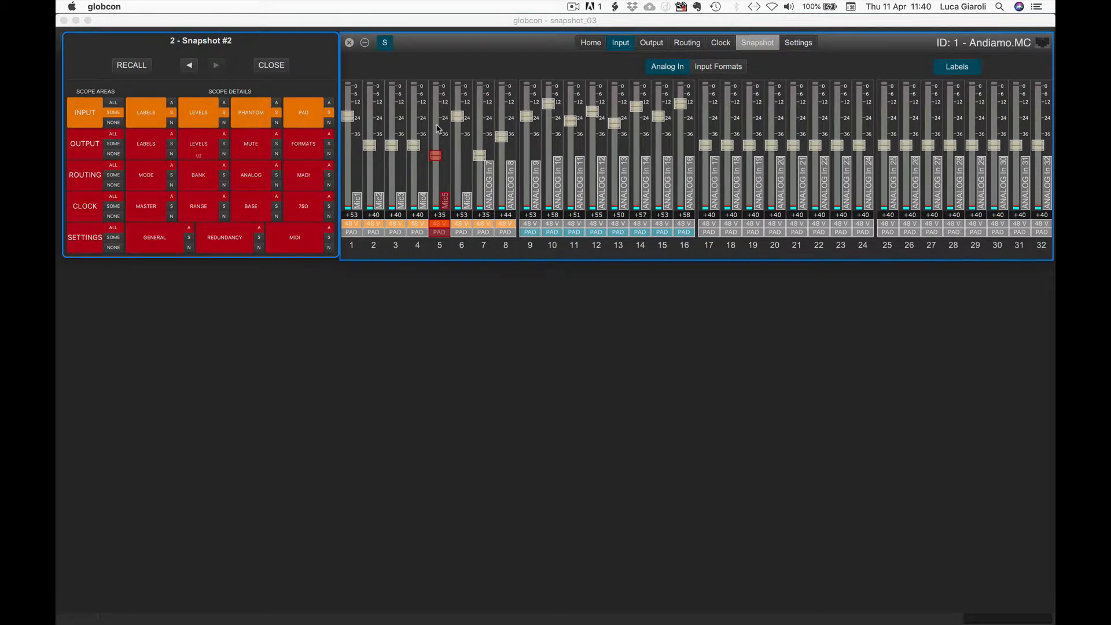
pyautogui.click(438, 128)
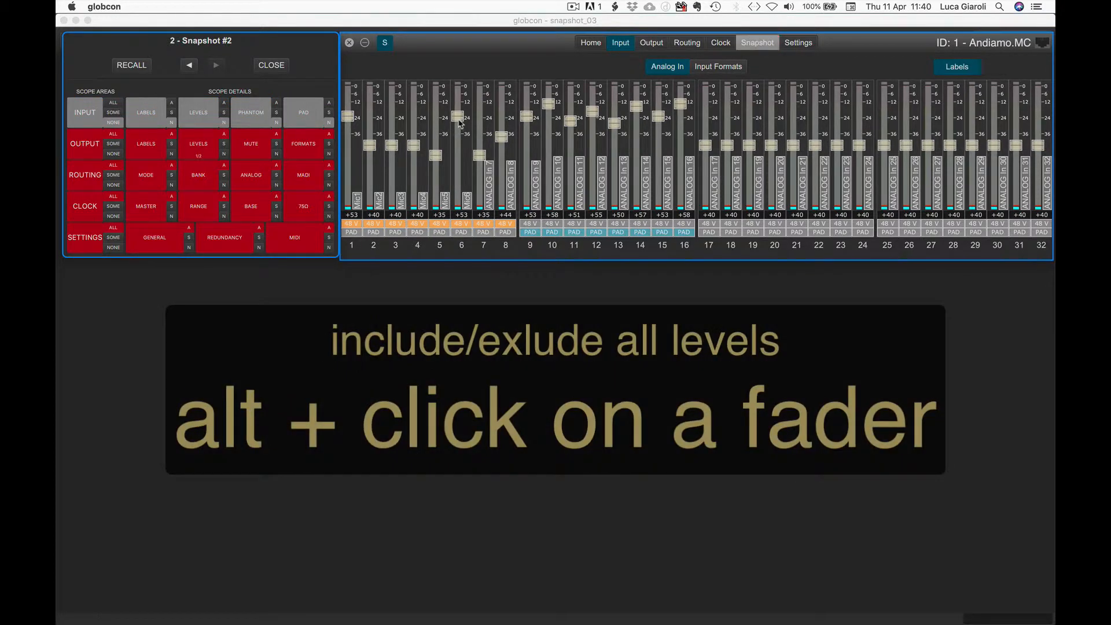
# Include and exclude the levels and the labels of all input channels in the Snapshot #2 scope
pyautogui.keyDown('alt'); pyautogui.click(460, 121); pyautogui.keyUp('alt')
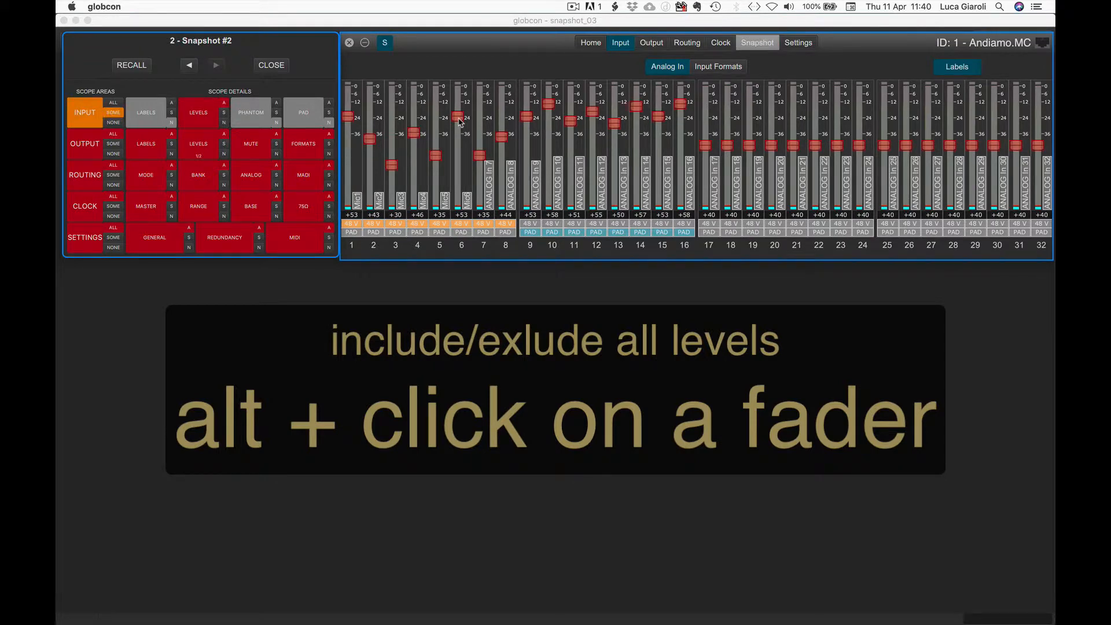
pyautogui.keyDown('alt'); pyautogui.click(461, 122); pyautogui.keyUp('alt')
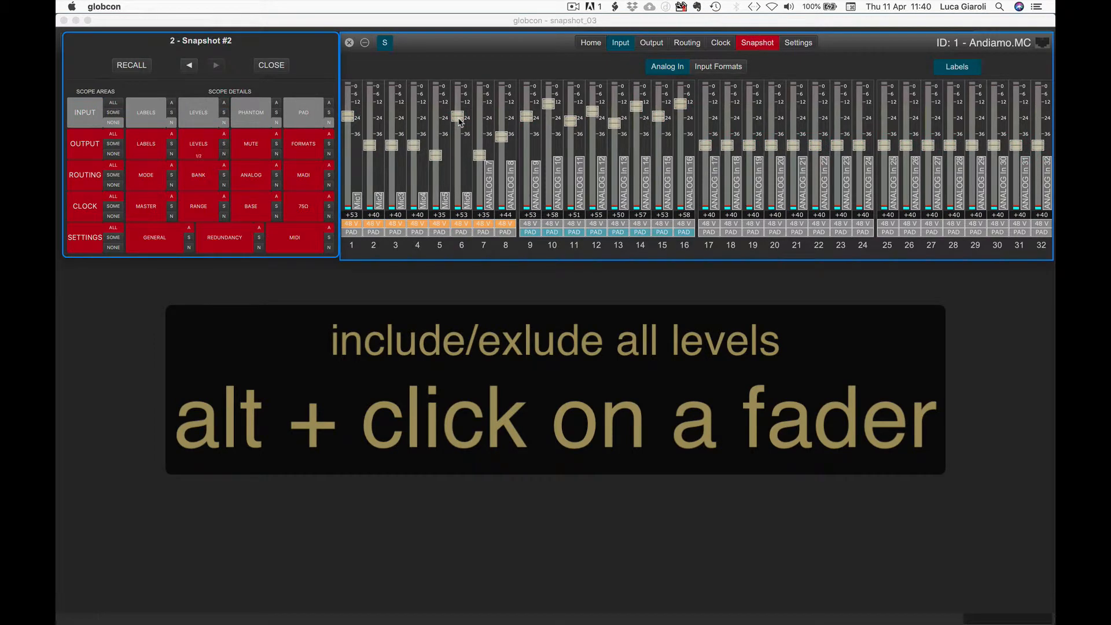
pyautogui.keyDown('alt'); pyautogui.click(492, 182); pyautogui.keyUp('alt')
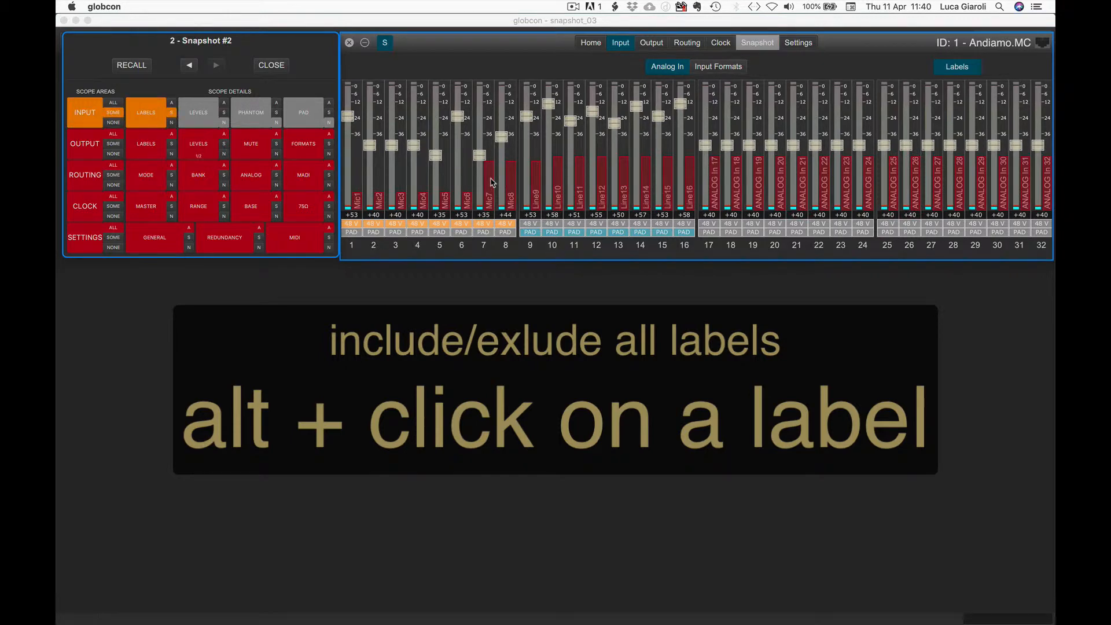
pyautogui.keyDown('alt'); pyautogui.click(491, 183); pyautogui.keyUp('alt')
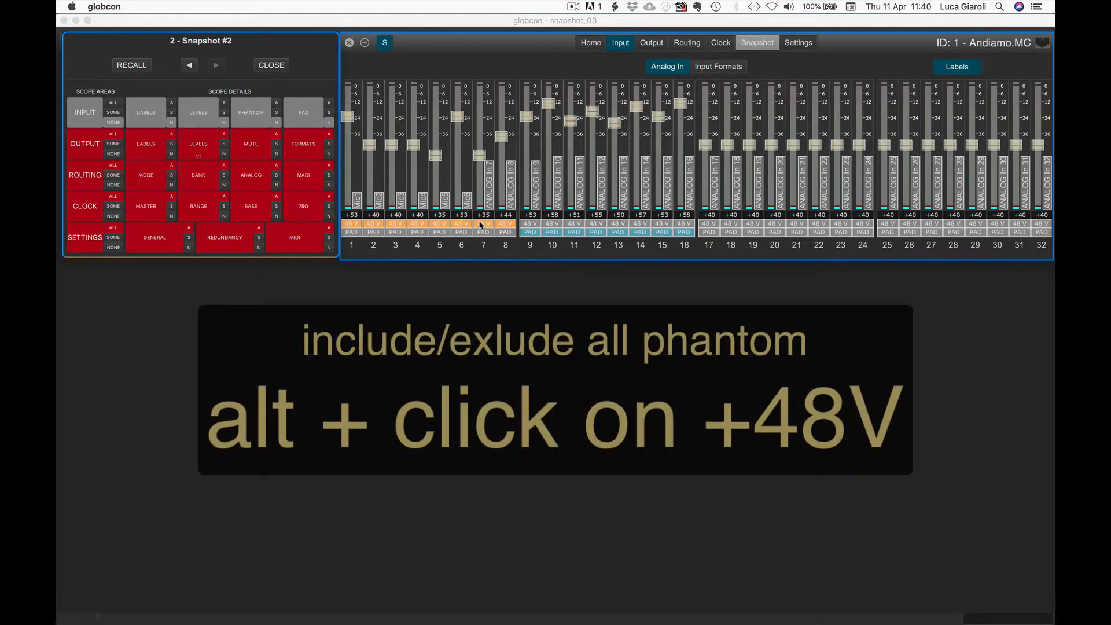
# Include and exclude the phantom power and the PADs of all input channels in the Snapshot #2 scope
pyautogui.keyDown('alt'); pyautogui.click(480, 224); pyautogui.keyUp('alt')
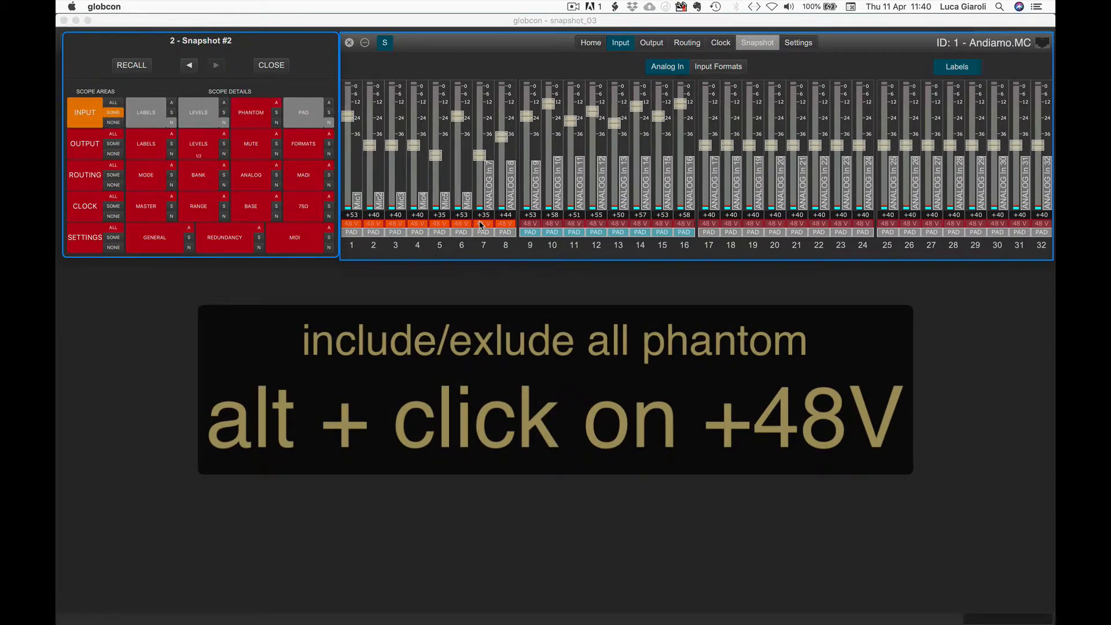
pyautogui.keyDown('alt'); pyautogui.click(480, 224); pyautogui.keyUp('alt')
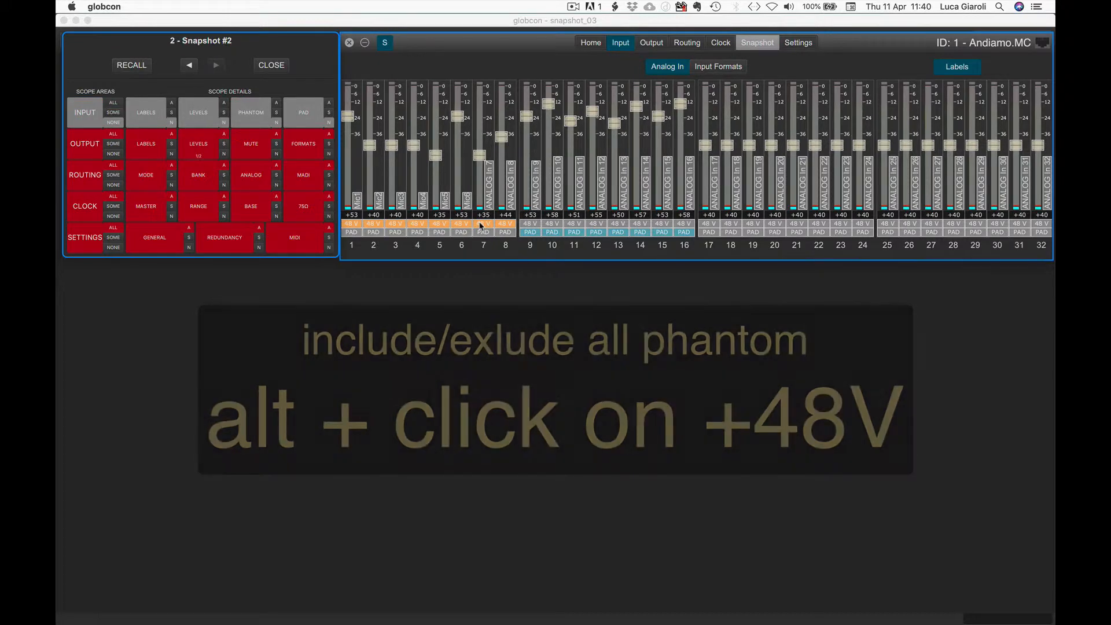
pyautogui.keyDown('alt'); pyautogui.click(480, 232); pyautogui.keyUp('alt')
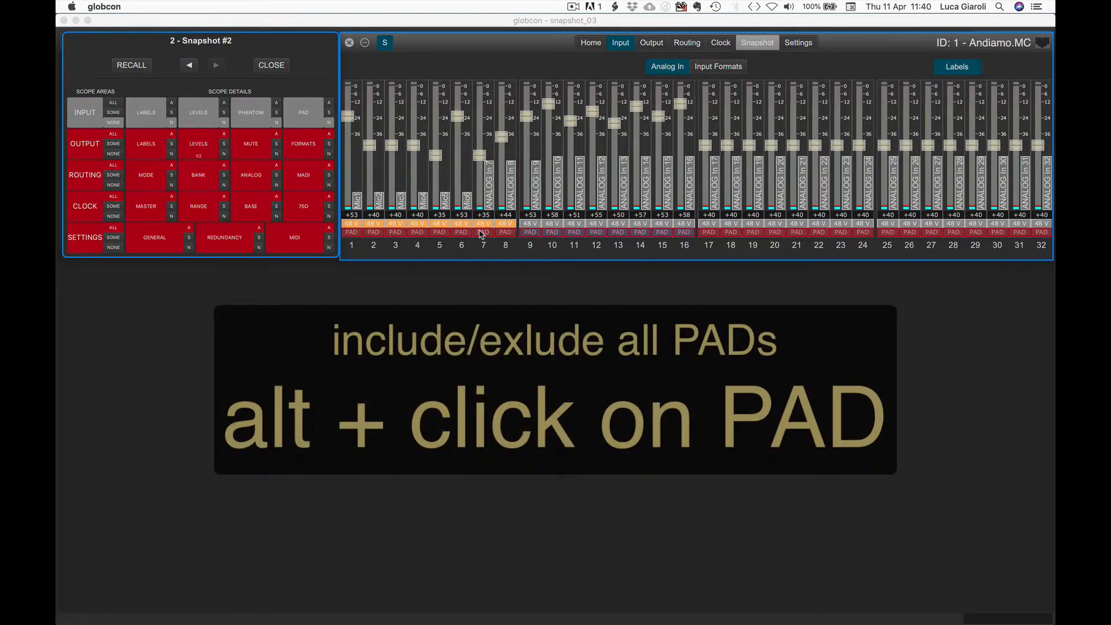
pyautogui.keyDown('alt'); pyautogui.click(481, 233); pyautogui.keyUp('alt')
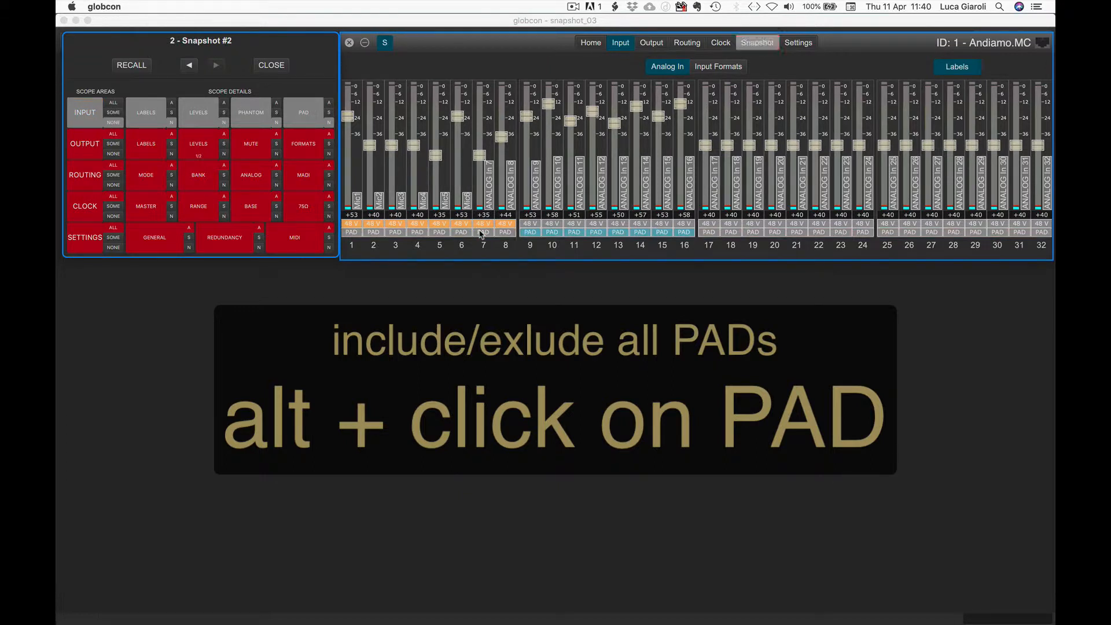
# Include the PADs of all input channels in the Snapshot #2 scope except those of channels 6 and 9
pyautogui.keyDown('alt'); pyautogui.click(480, 232); pyautogui.keyUp('alt')
pyautogui.click(461, 232)
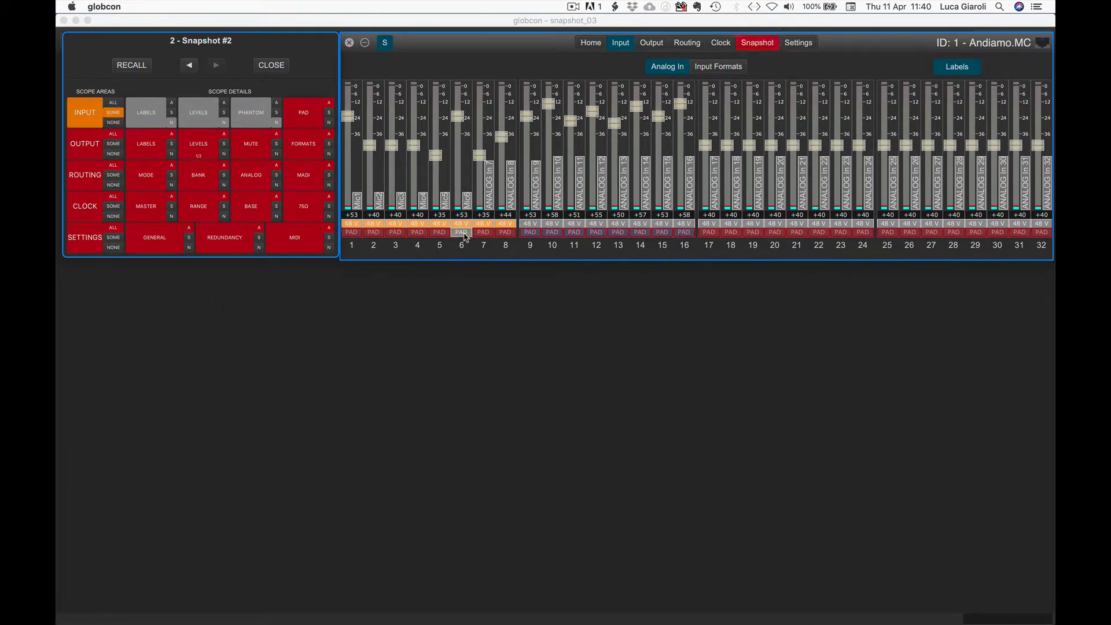
pyautogui.click(530, 232)
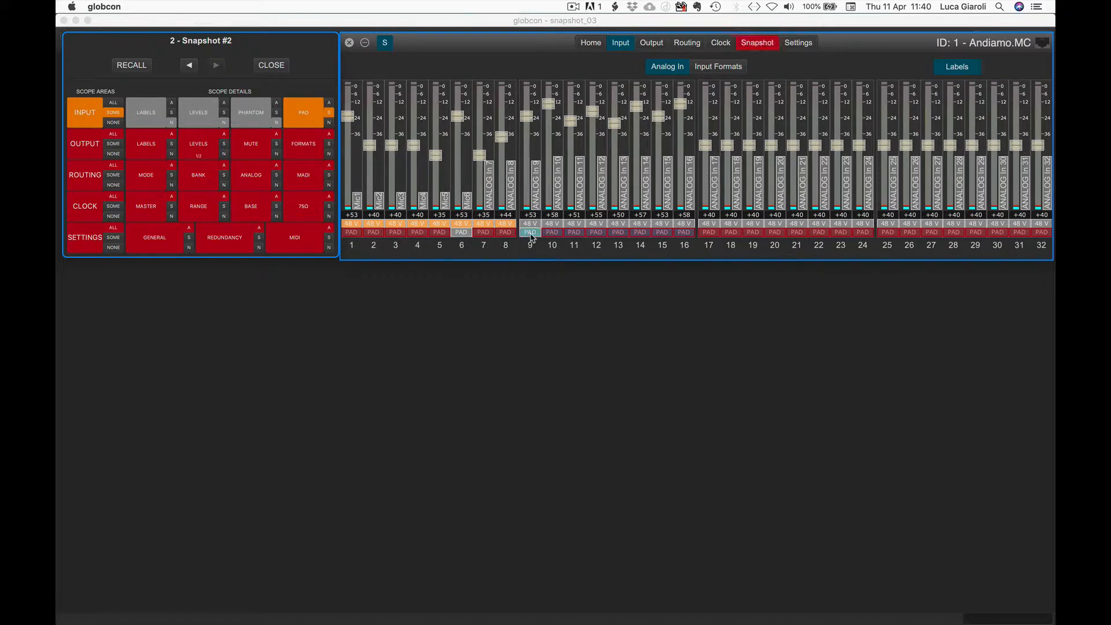
# Include the labels of all input channels in the Snapshot #2 scope except those of channels 3 and 4
pyautogui.keyDown('alt'); pyautogui.click(491, 193); pyautogui.keyUp('alt')
pyautogui.click(424, 201)
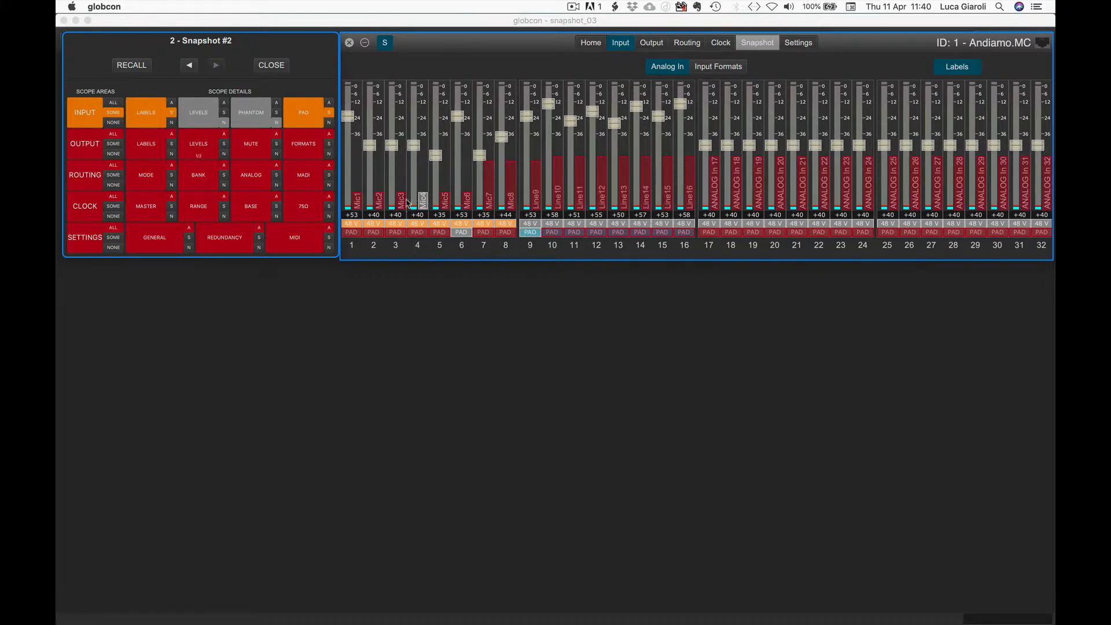
pyautogui.click(399, 201)
# Include the levels of all input channels in the Snapshot #2 scope except those of channels 4 and 6
pyautogui.keyDown('alt'); pyautogui.click(434, 156); pyautogui.keyUp('alt')
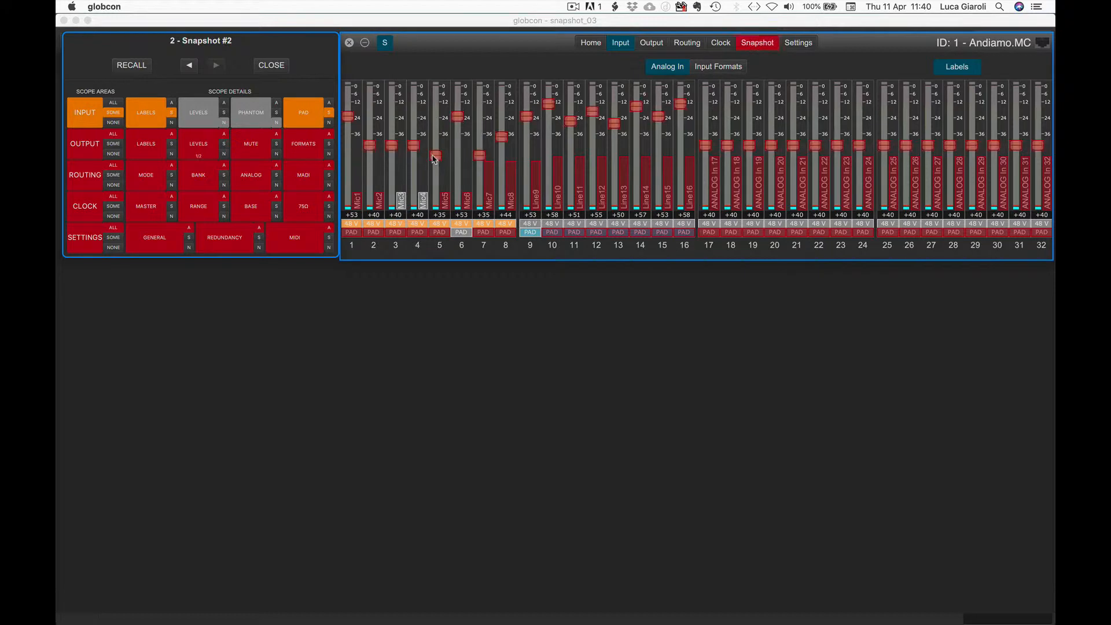
pyautogui.click(455, 120)
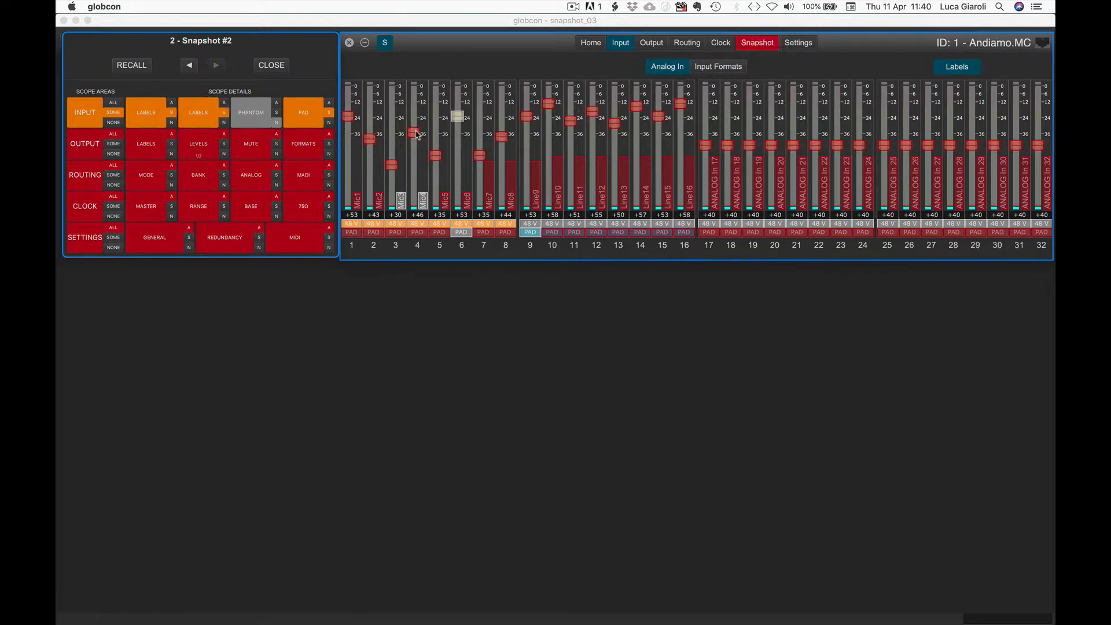
pyautogui.moveTo(413, 133); pyautogui.dragTo(413, 144)
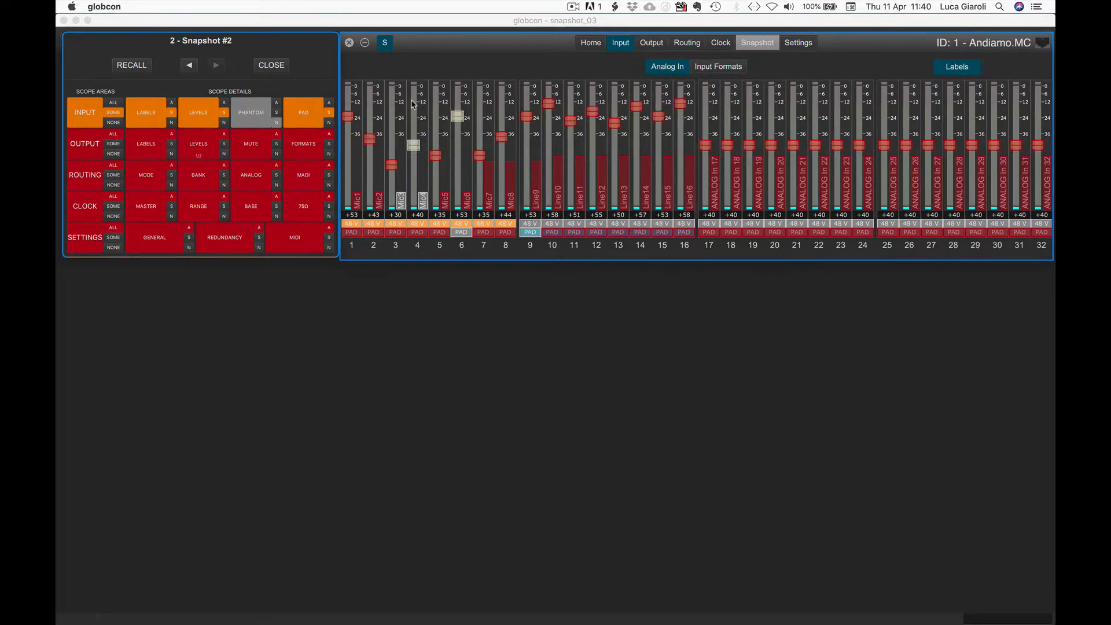
# Include every parameter of input channel 4 in the Snapshot #2 scope and exclude channels 6, 7 and 8 entirely
pyautogui.keyDown('shift'); pyautogui.click(413, 105); pyautogui.keyUp('shift')
pyautogui.keyDown('shift'); pyautogui.click(455, 94); pyautogui.keyUp('shift')
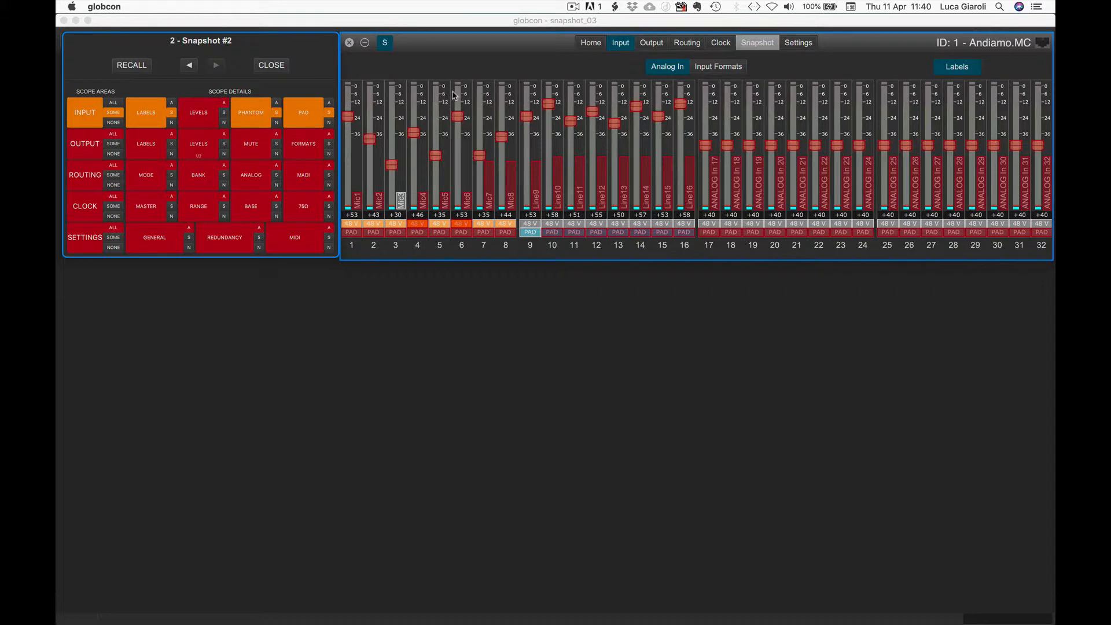
pyautogui.keyDown('shift'); pyautogui.click(455, 95); pyautogui.keyUp('shift')
pyautogui.keyDown('shift'); pyautogui.click(479, 93); pyautogui.keyUp('shift')
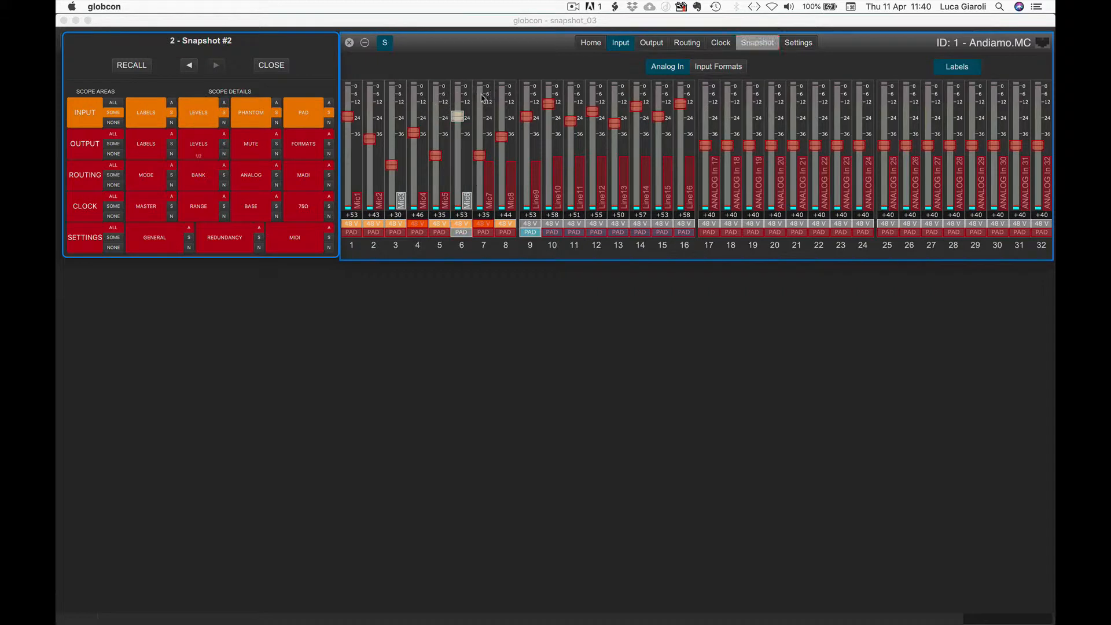
pyautogui.click(484, 97)
pyautogui.click(502, 98)
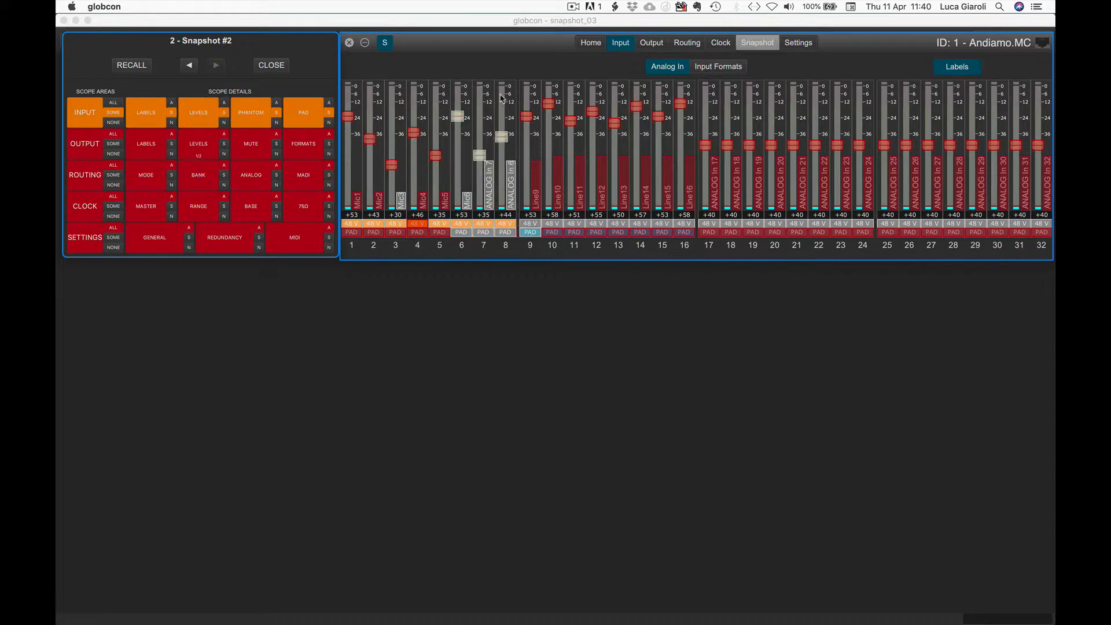
# Exclude every parameter of input channels 9, 10 and 11 from the Snapshot #2 scope
pyautogui.keyDown('shift'); pyautogui.click(531, 96); pyautogui.keyUp('shift')
pyautogui.click(531, 96)
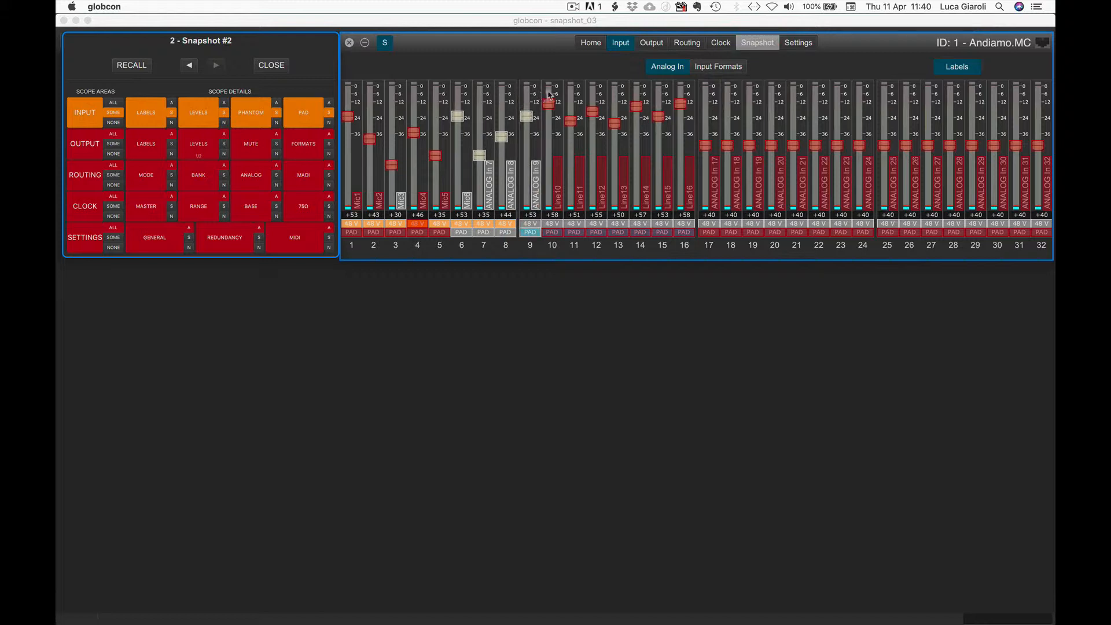
pyautogui.keyDown('shift'); pyautogui.click(550, 94); pyautogui.keyUp('shift')
pyautogui.click(550, 95)
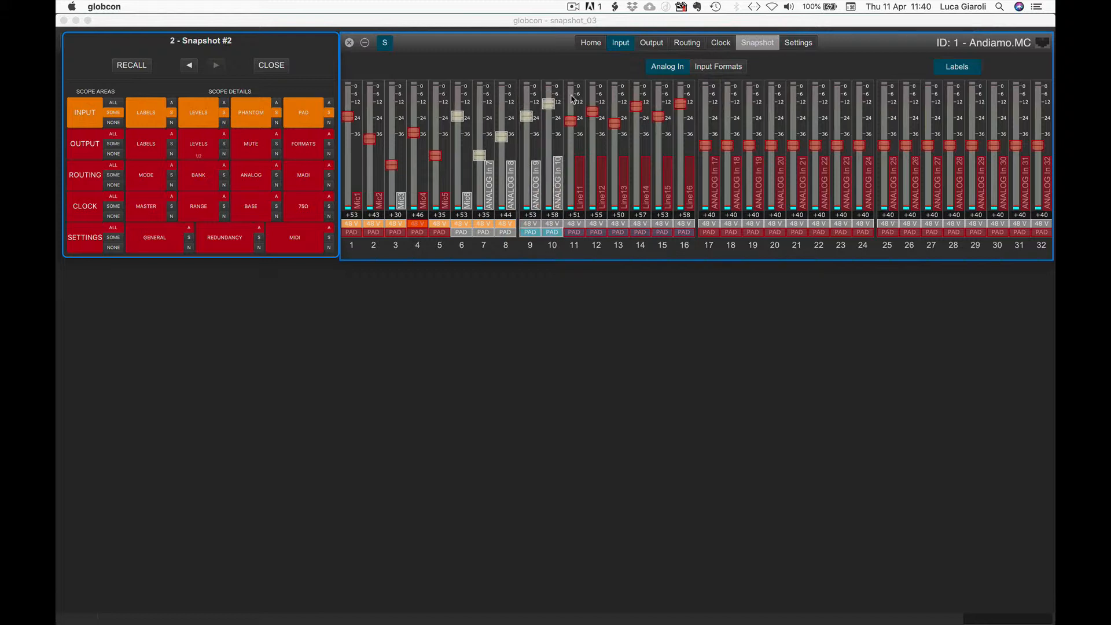
pyautogui.keyDown('shift'); pyautogui.click(572, 97); pyautogui.keyUp('shift')
pyautogui.click(572, 97)
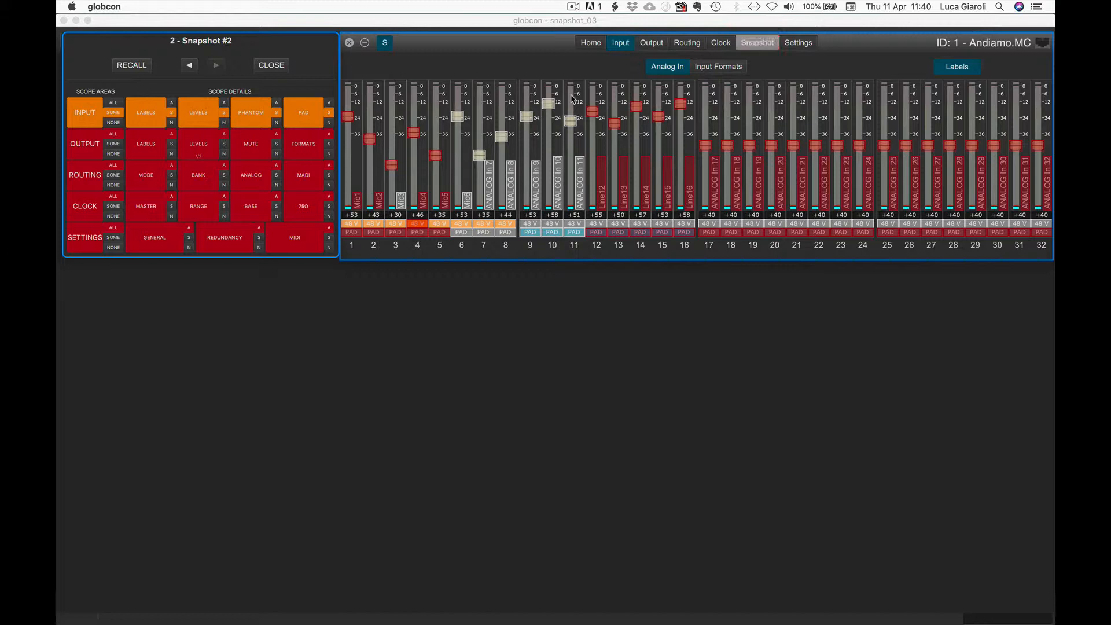
# Switch all parameters of all input channels at once between included and excluded in the Snapshot #2 scope
pyautogui.keyDown('alt'); pyautogui.click(501, 110); pyautogui.keyUp('alt')
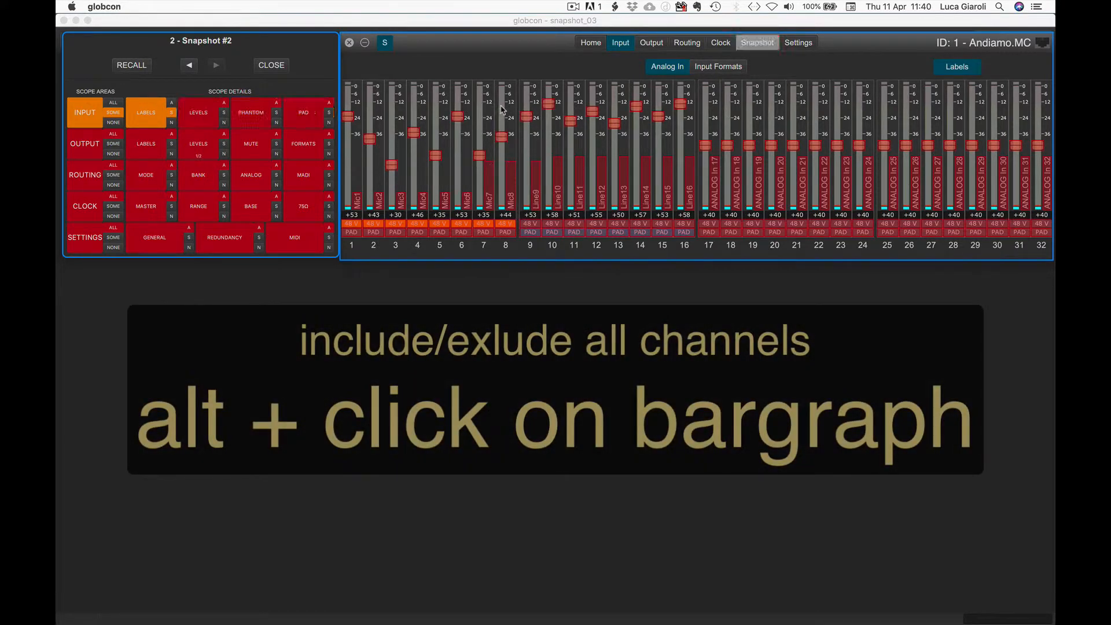
pyautogui.keyDown('alt'); pyautogui.click(502, 110); pyautogui.keyUp('alt')
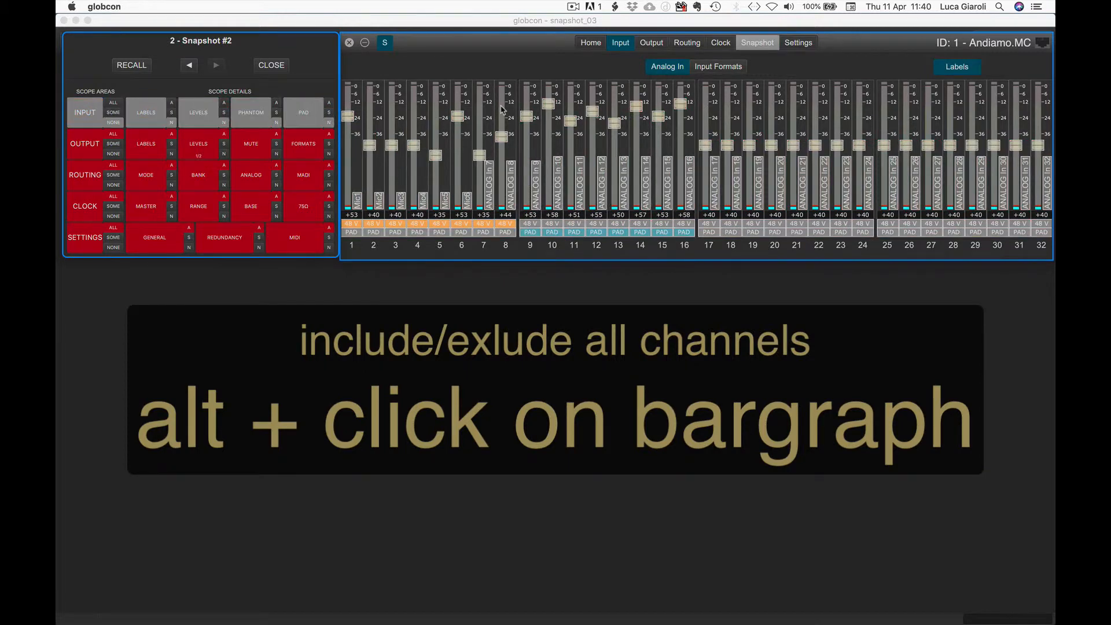
pyautogui.keyDown('alt'); pyautogui.click(502, 110); pyautogui.keyUp('alt')
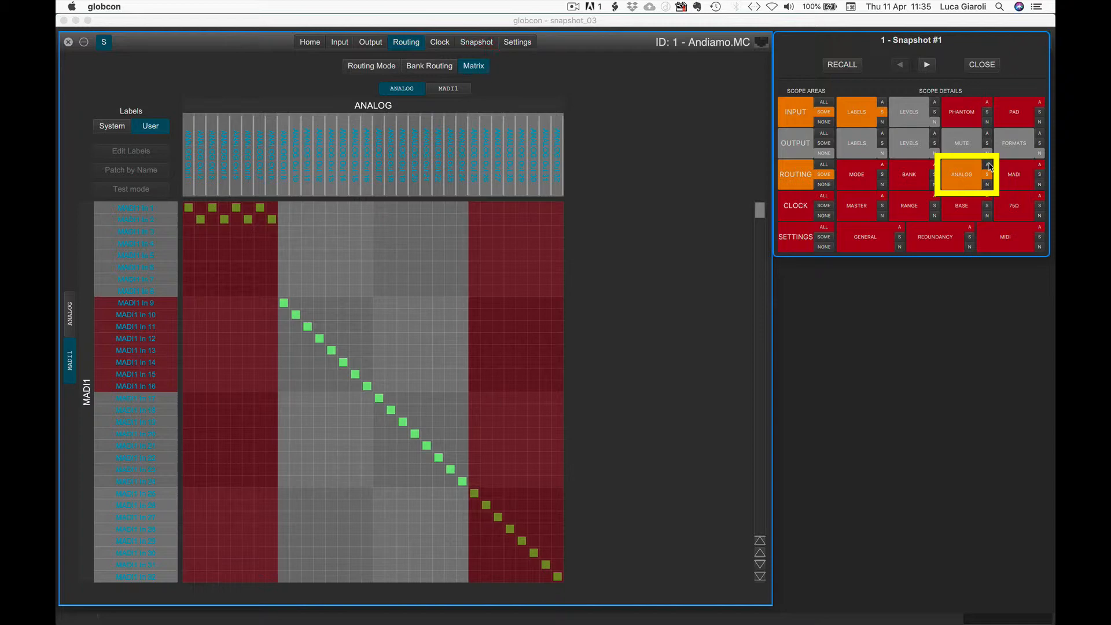
# Exclude all analog routing crosspoints from the Snapshot #1 scope except those of analog outputs 4, 6, 8, 11, 15 and 19
pyautogui.click(989, 167)
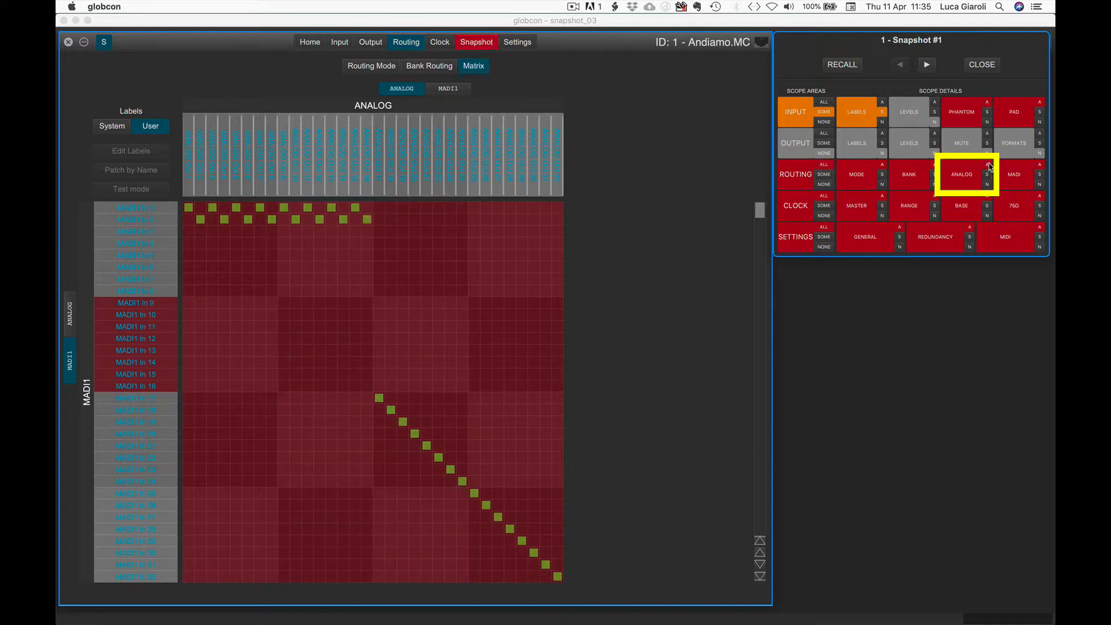
pyautogui.click(989, 184)
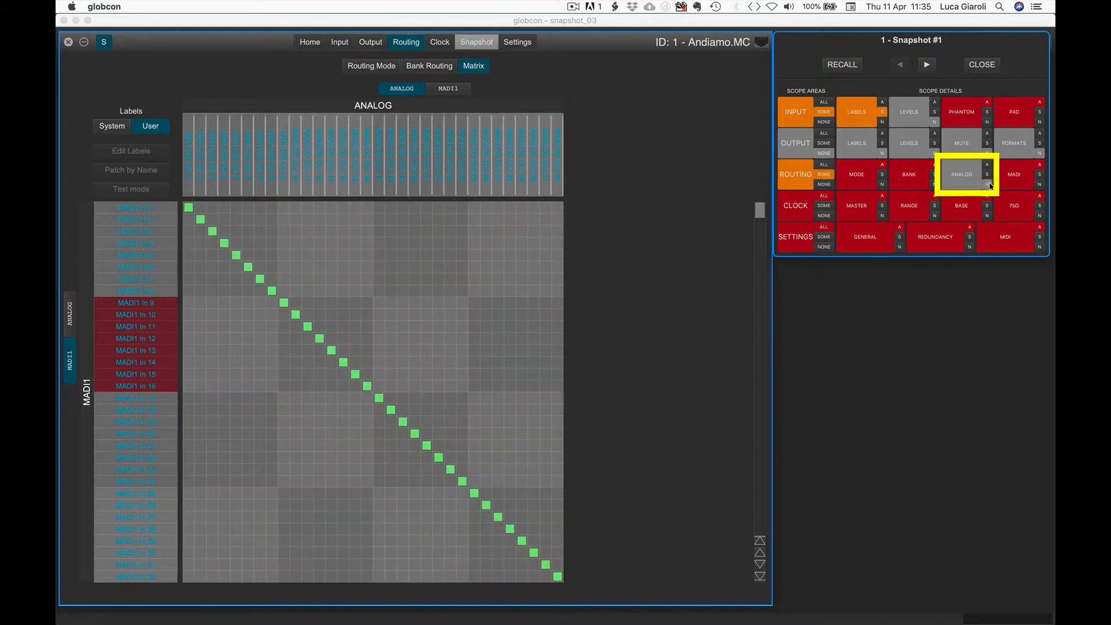
pyautogui.click(403, 310)
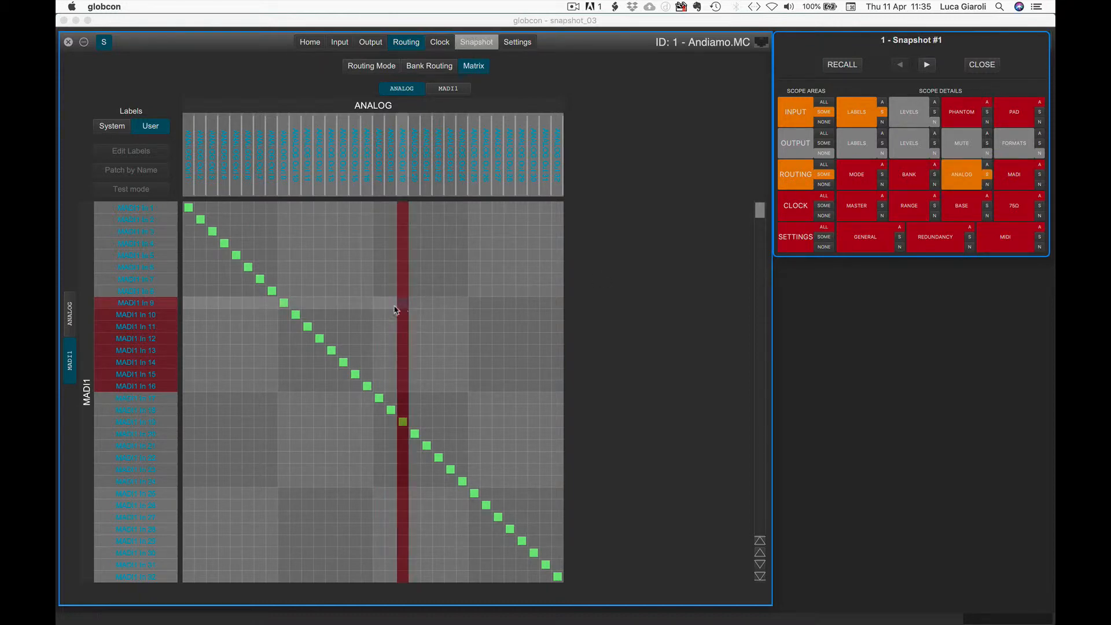
pyautogui.click(355, 307)
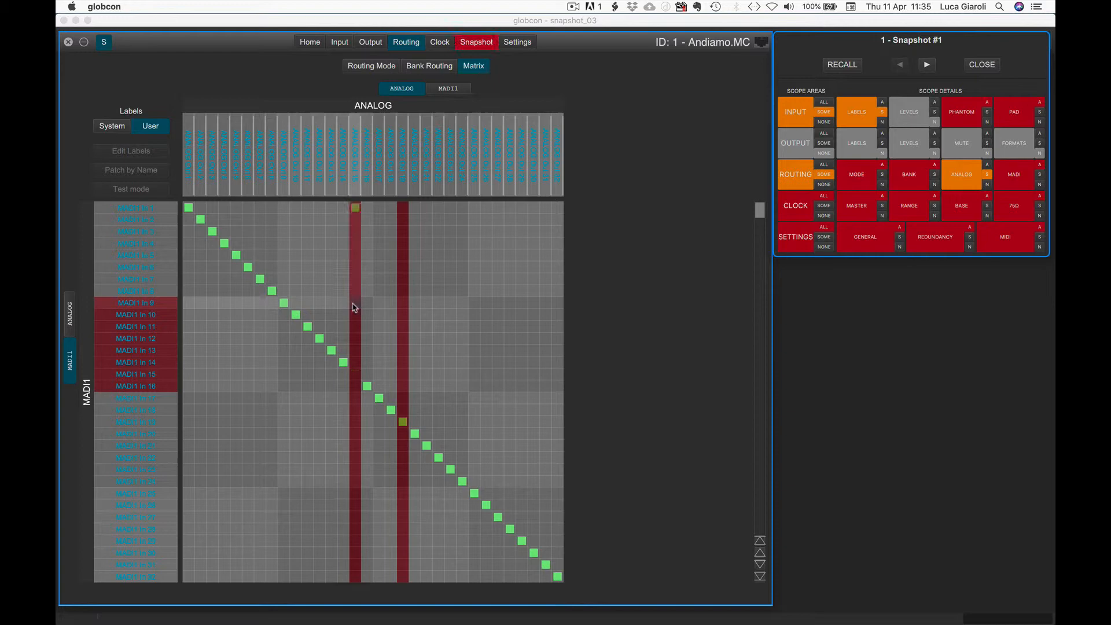
pyautogui.click(307, 309)
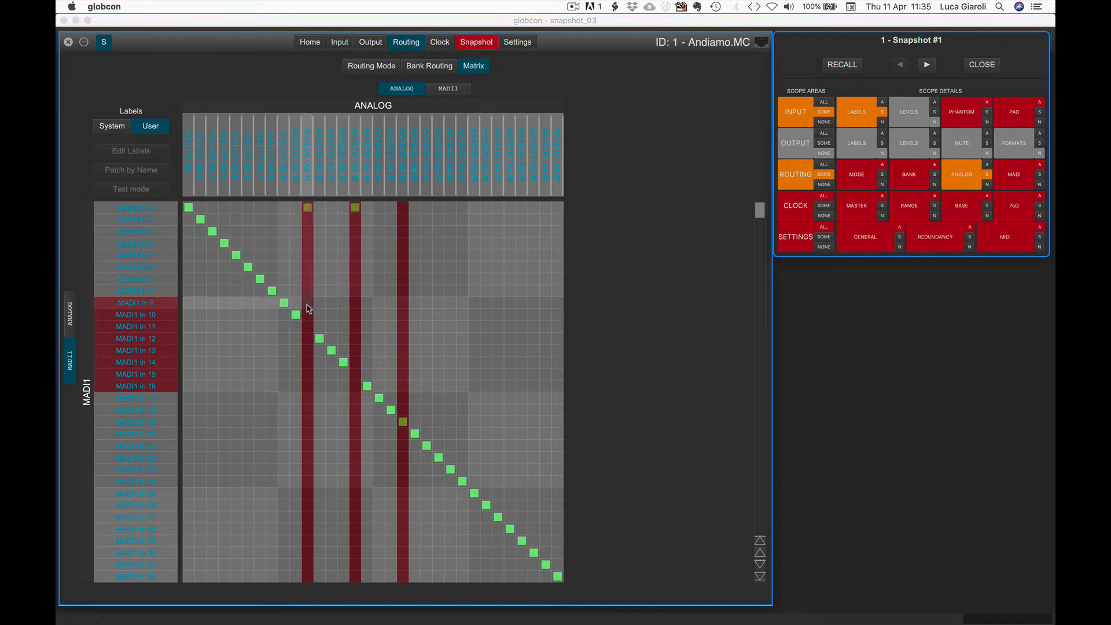
pyautogui.click(269, 281)
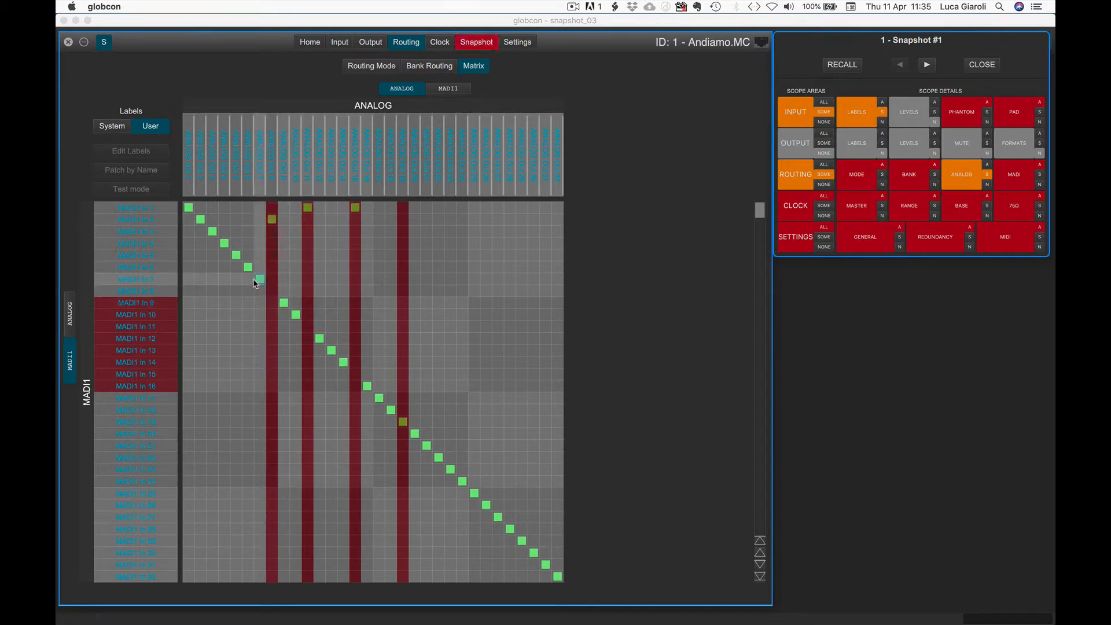
pyautogui.click(228, 281)
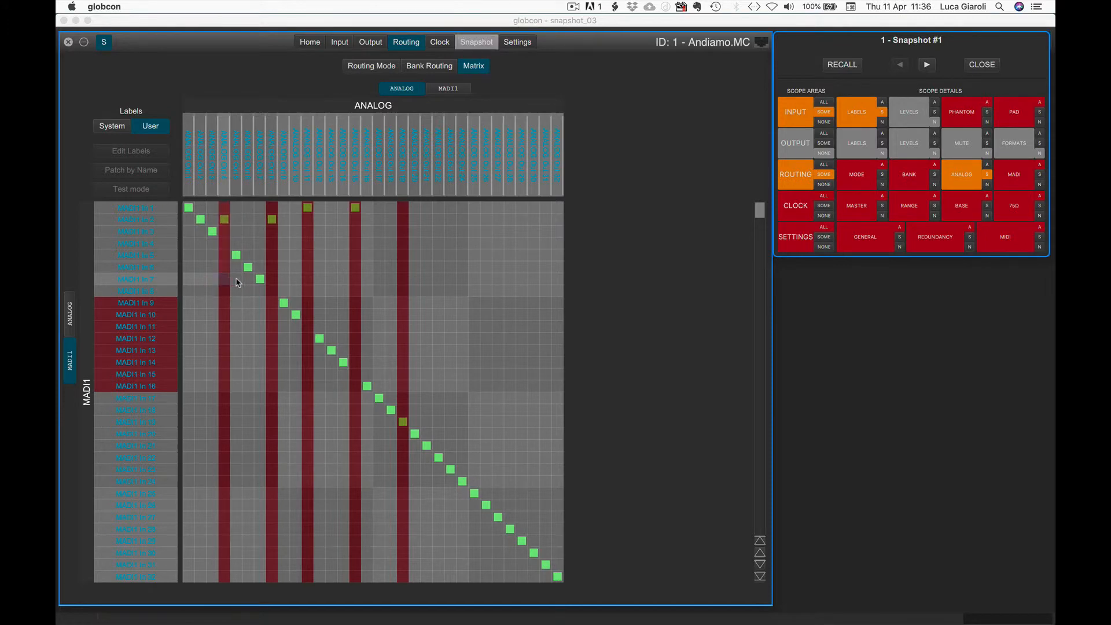
pyautogui.click(245, 284)
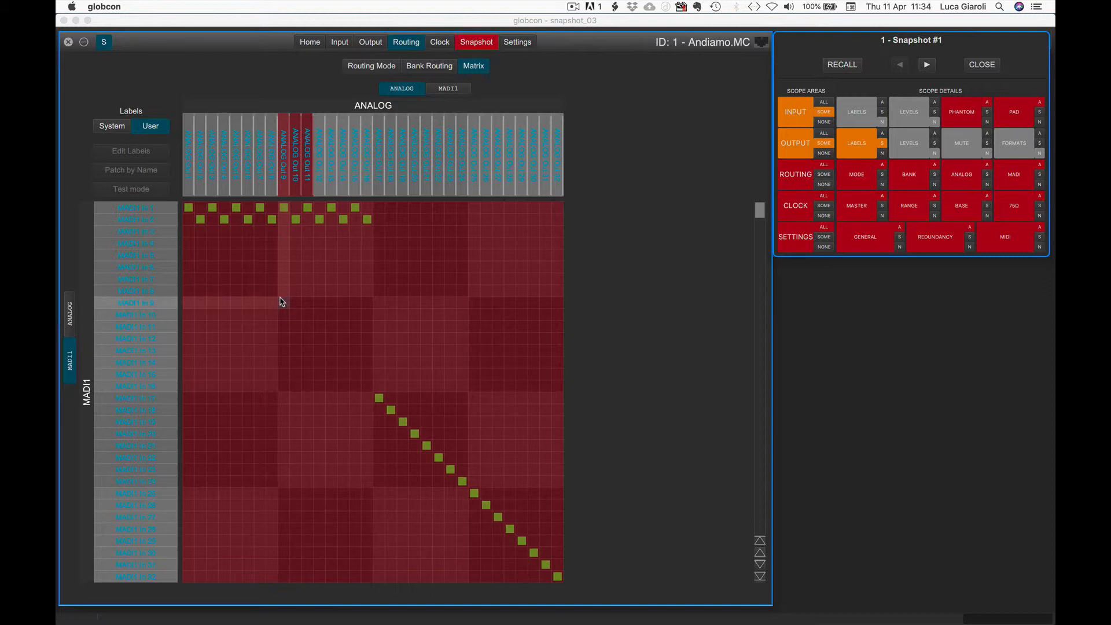
# Exclude the diagonal crosspoints and labels of channels 9 to 24 (MADI1 to analog) from the Snapshot #1 scope, and include those of 9 to 16
pyautogui.moveTo(283, 302); pyautogui.dragTo(461, 484)
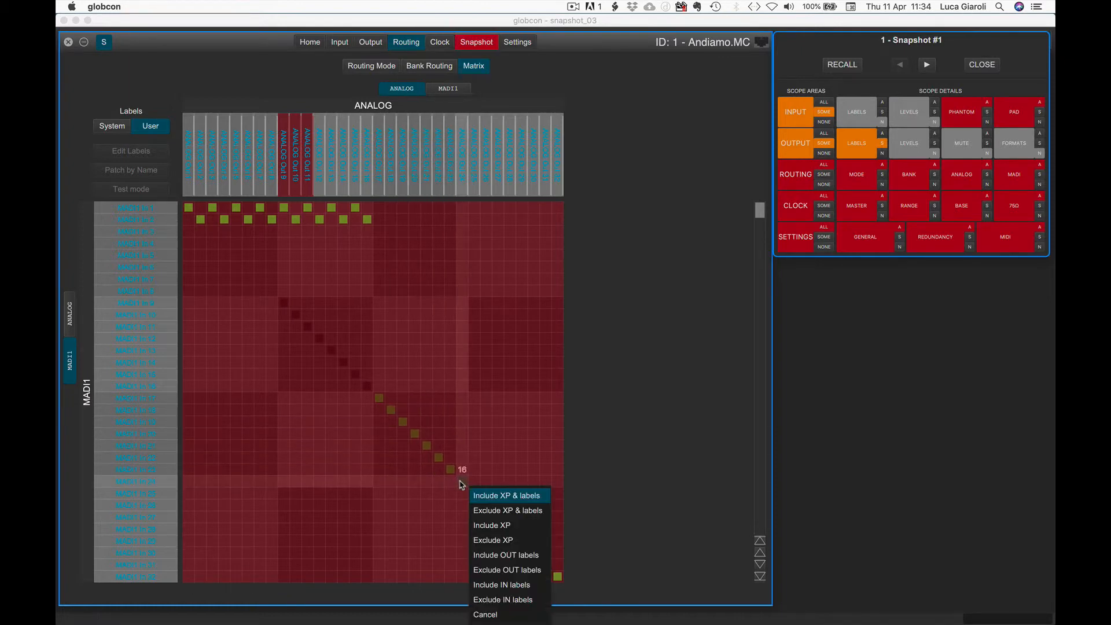
pyautogui.click(485, 512)
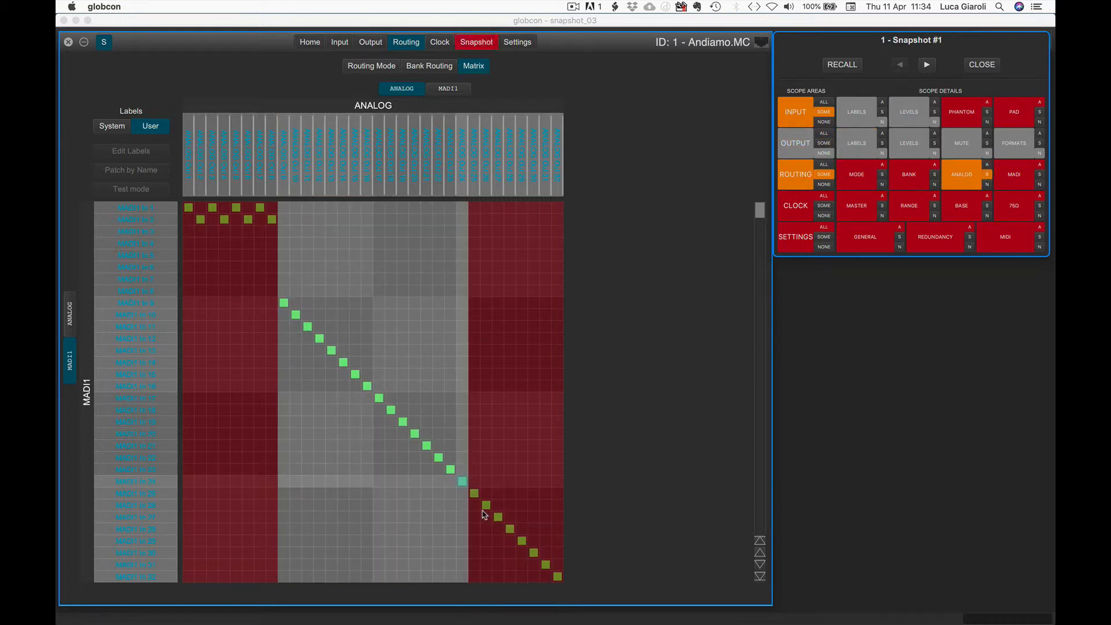
pyautogui.moveTo(283, 305); pyautogui.dragTo(365, 390)
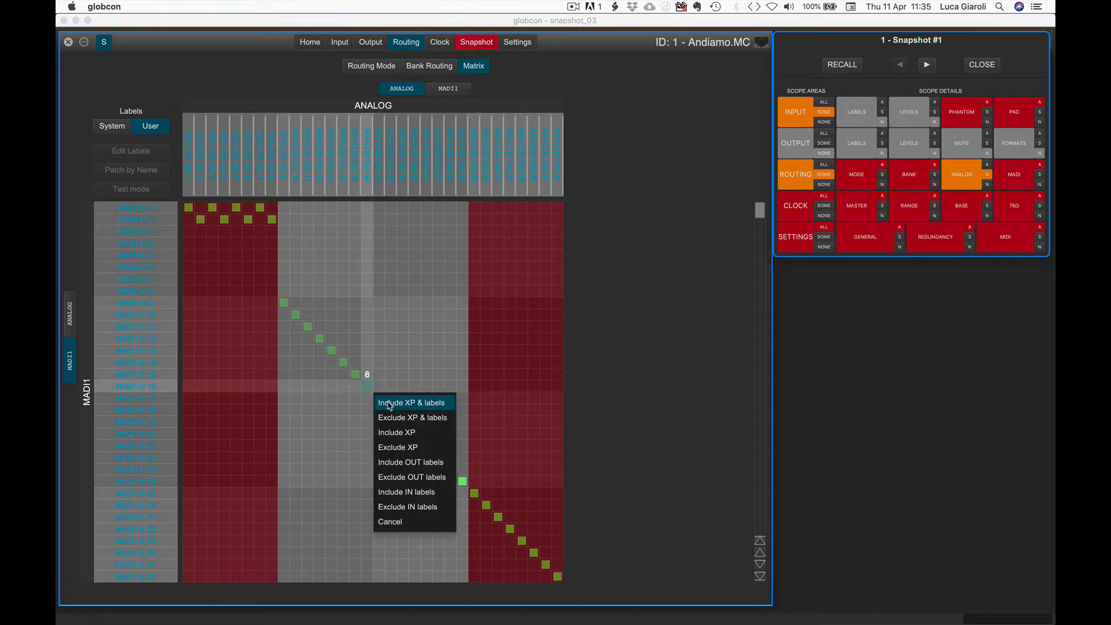
pyautogui.click(389, 404)
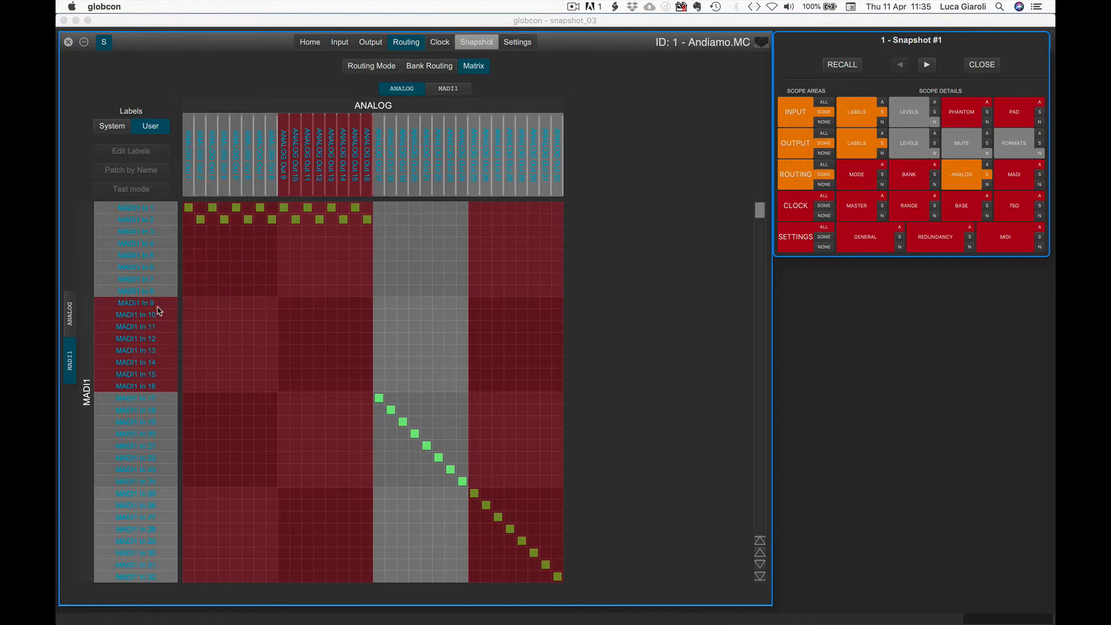
# Exclude the crosspoints and the output labels of the diagonal MADI1-to-analog patch on channels 9 to 16 from the Snapshot #1 scope
pyautogui.moveTo(283, 302); pyautogui.dragTo(371, 387)
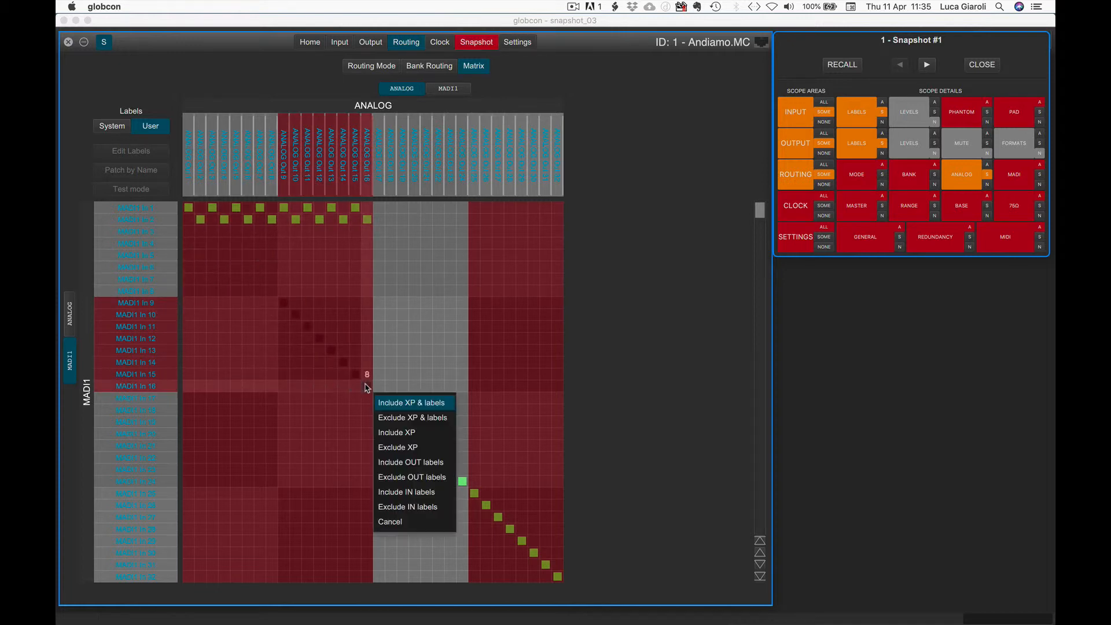
pyautogui.click(381, 447)
pyautogui.moveTo(283, 302); pyautogui.dragTo(368, 386)
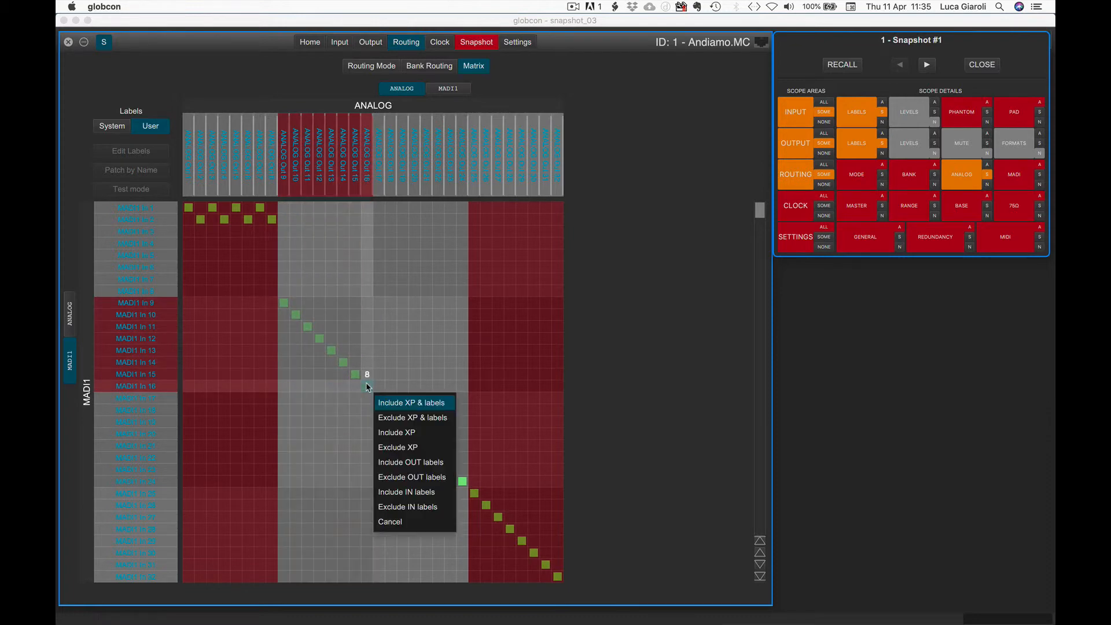
pyautogui.click(391, 478)
pyautogui.moveTo(283, 303); pyautogui.dragTo(366, 393)
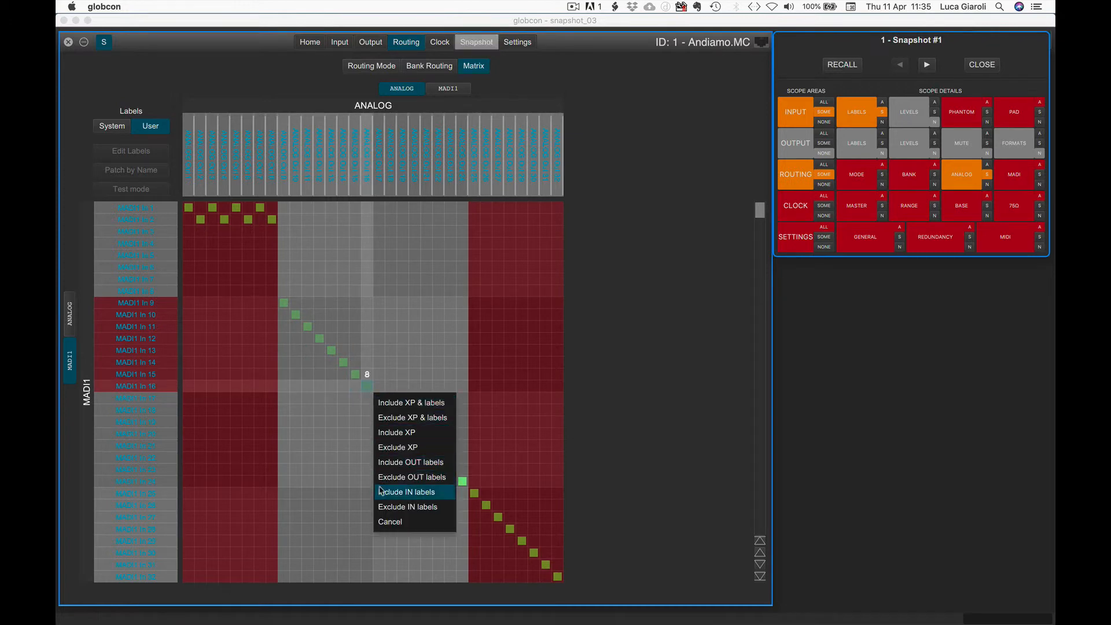
pyautogui.click(382, 523)
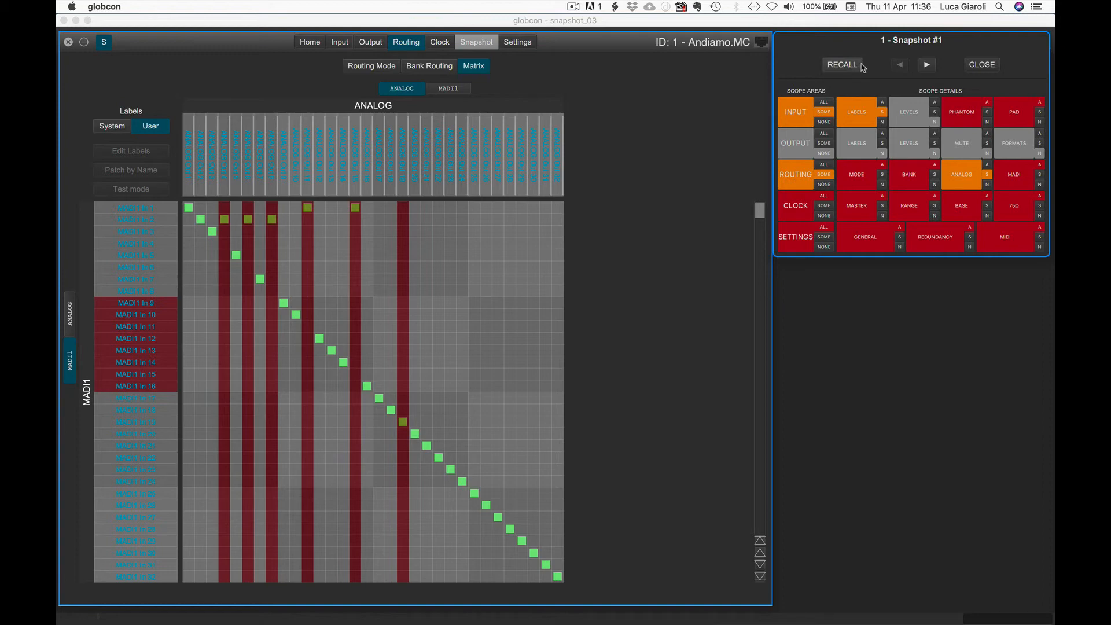
# Finish editing the scope of Snapshot #1 and return to the Andiamo.MC snapshot list
pyautogui.click(987, 67)
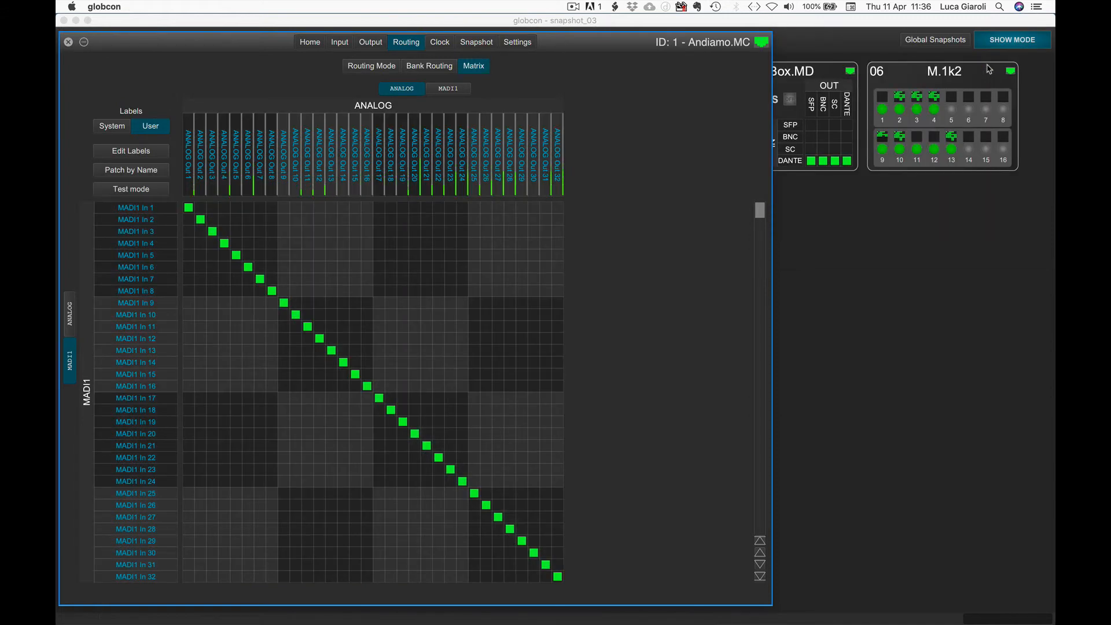
pyautogui.click(474, 45)
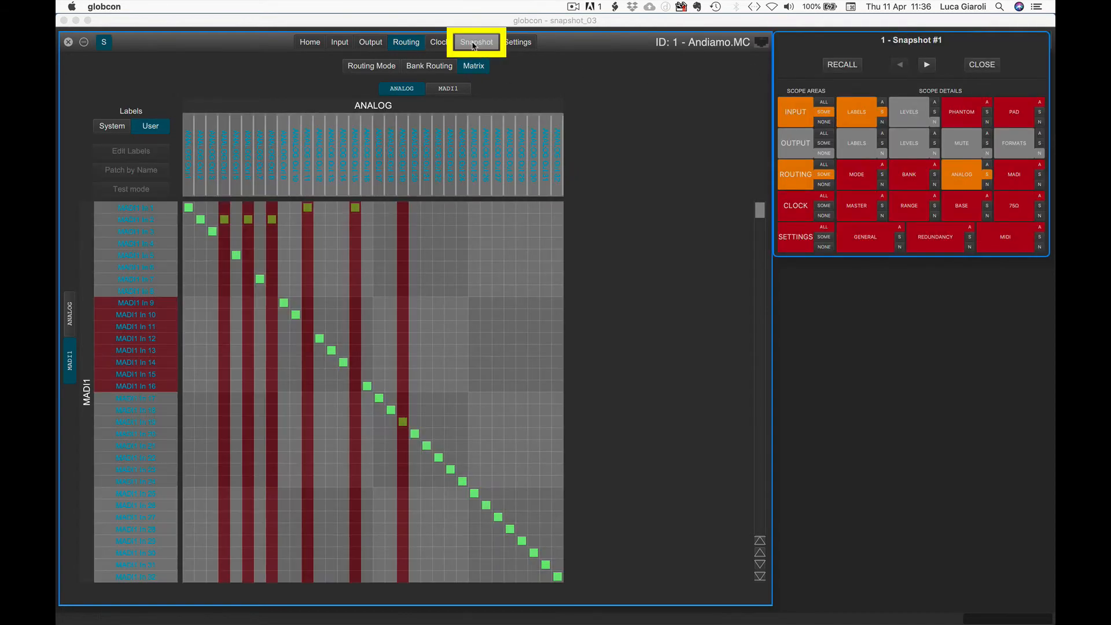
pyautogui.click(473, 44)
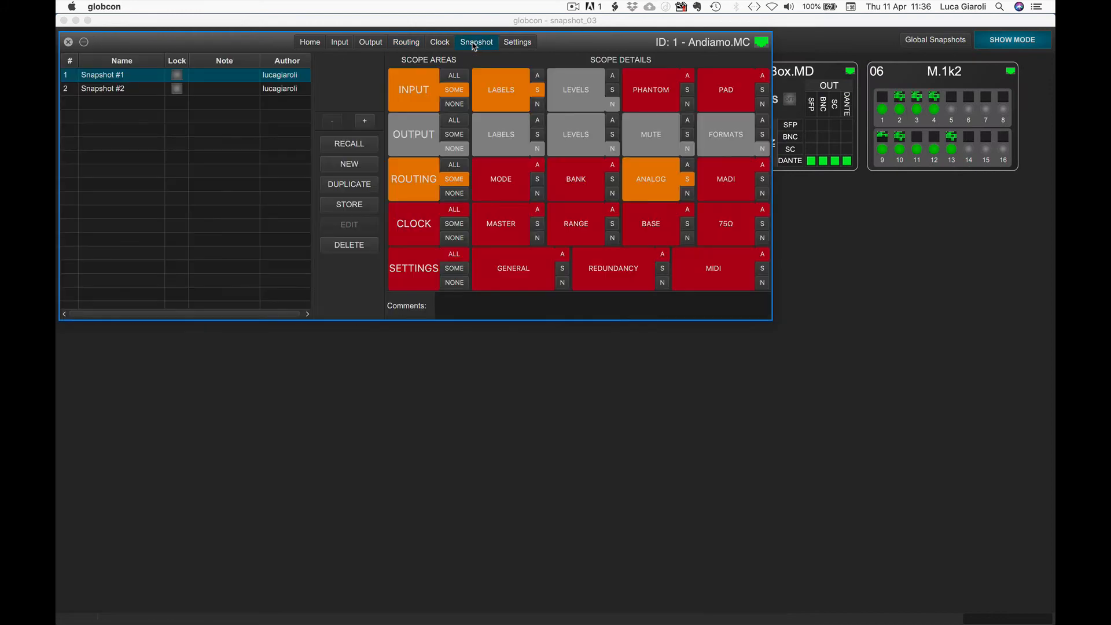